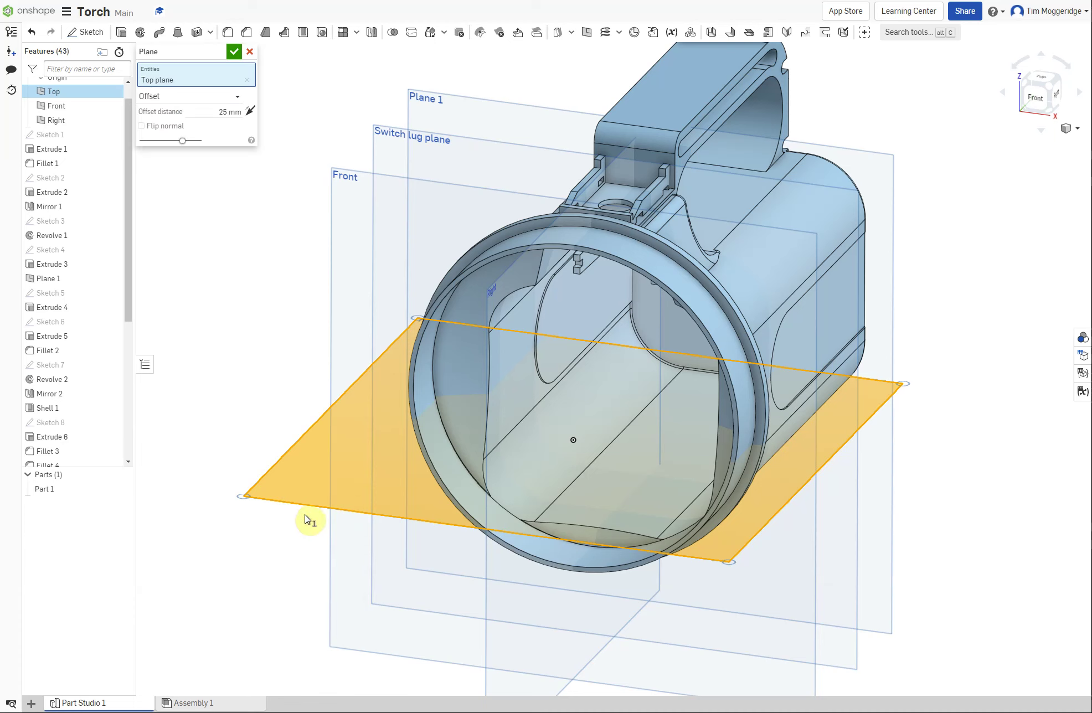
Step: Create a plane offset 10 mm from the Top plane
left_click(227, 112)
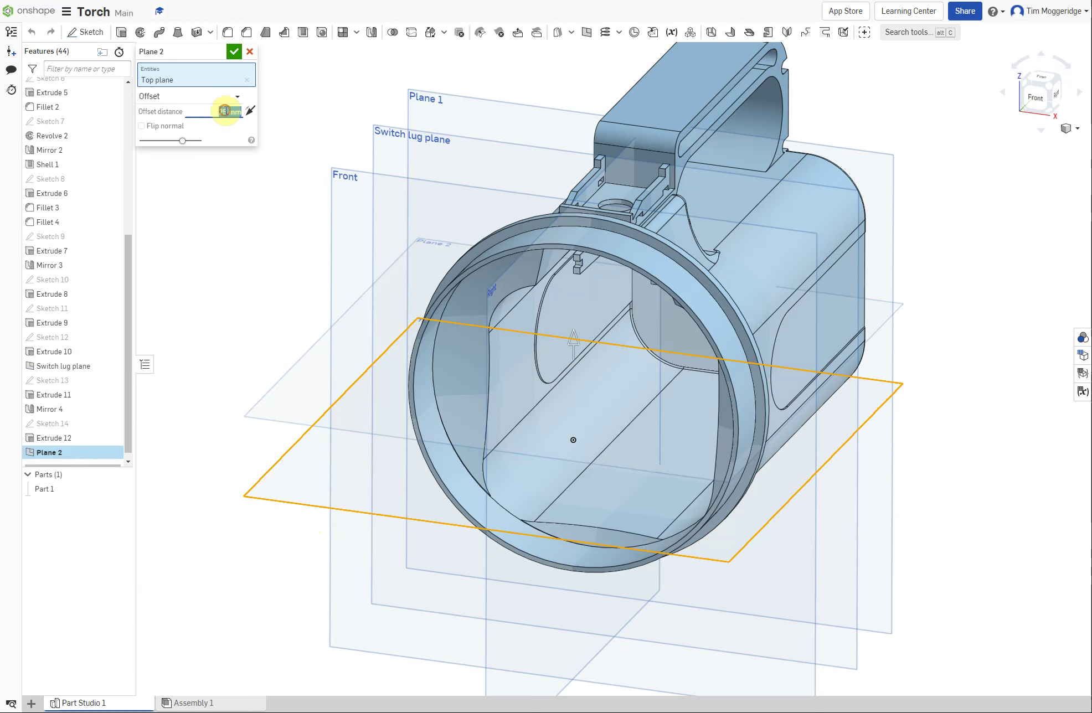
type("10")
key("Return")
mouse_move(229, 292)
right_mouse_down()
mouse_move(226, 274)
mouse_move(230, 288)
right_mouse_up()
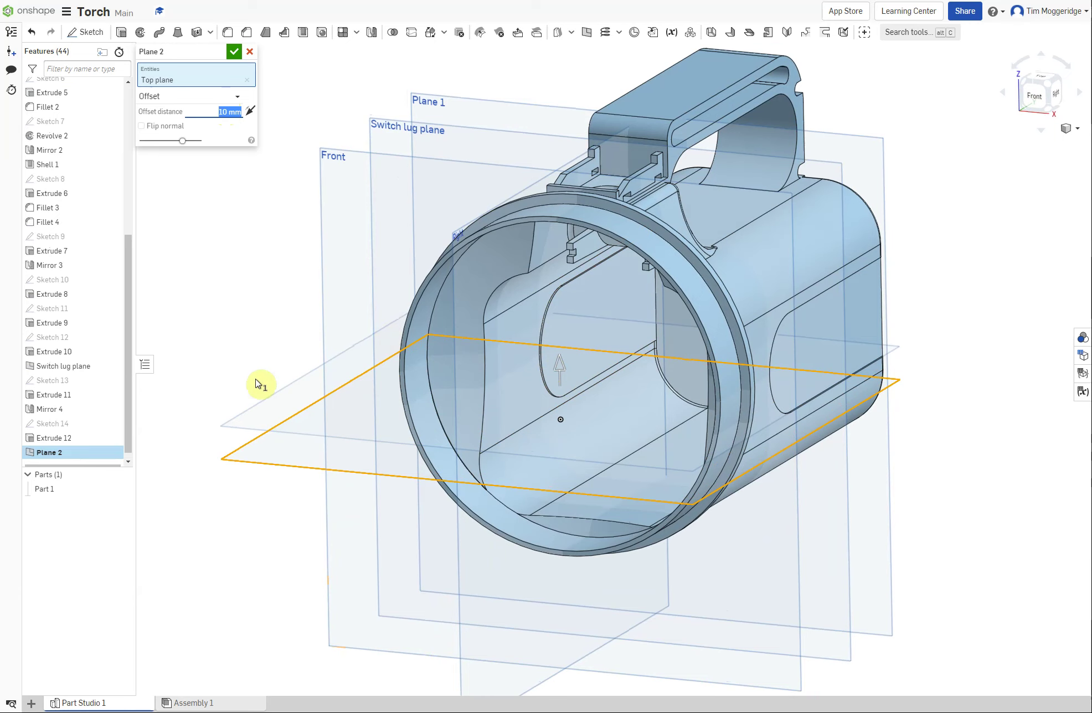
left_click(234, 54)
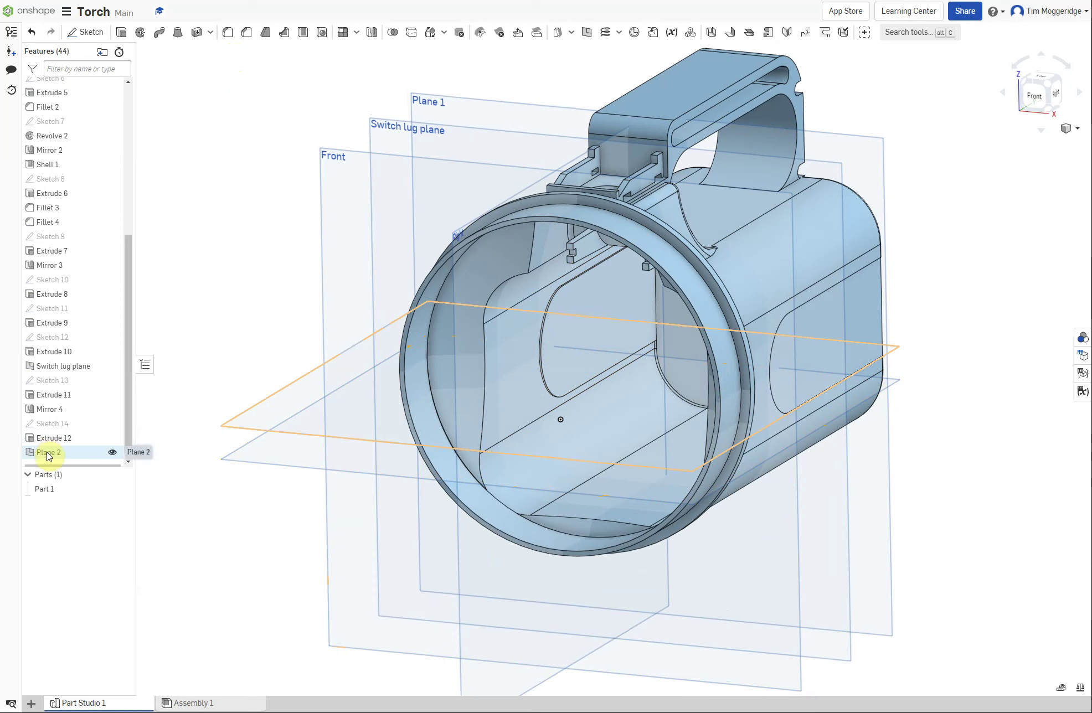
Step: Rename the new offset plane as Thread plane
right_click(50, 456)
left_click(78, 465)
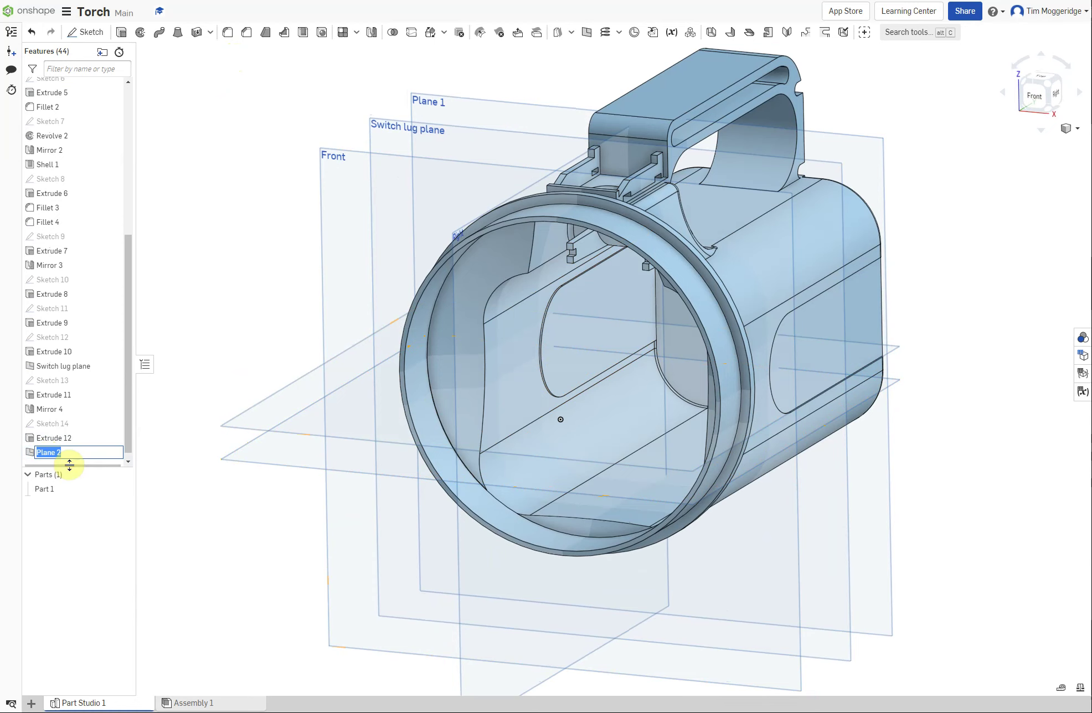
type("Thread p")
key("Return")
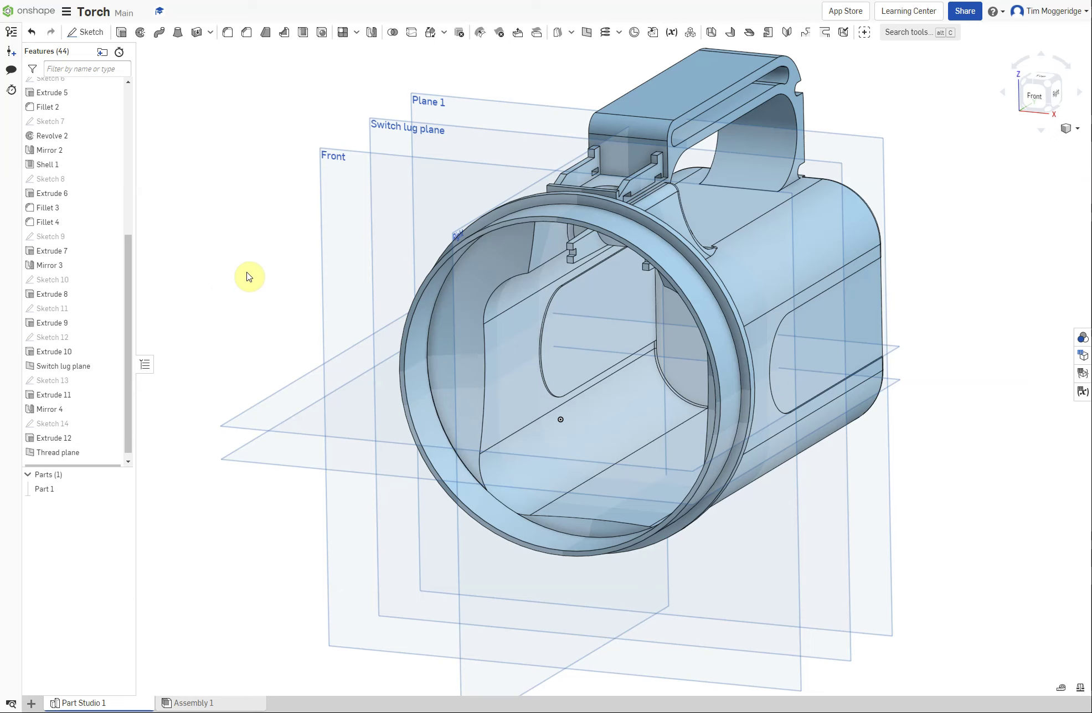
Step: Create a clockwise helix with 5 revolutions on the outer cylindrical face of the torch's front rim
left_click(680, 281)
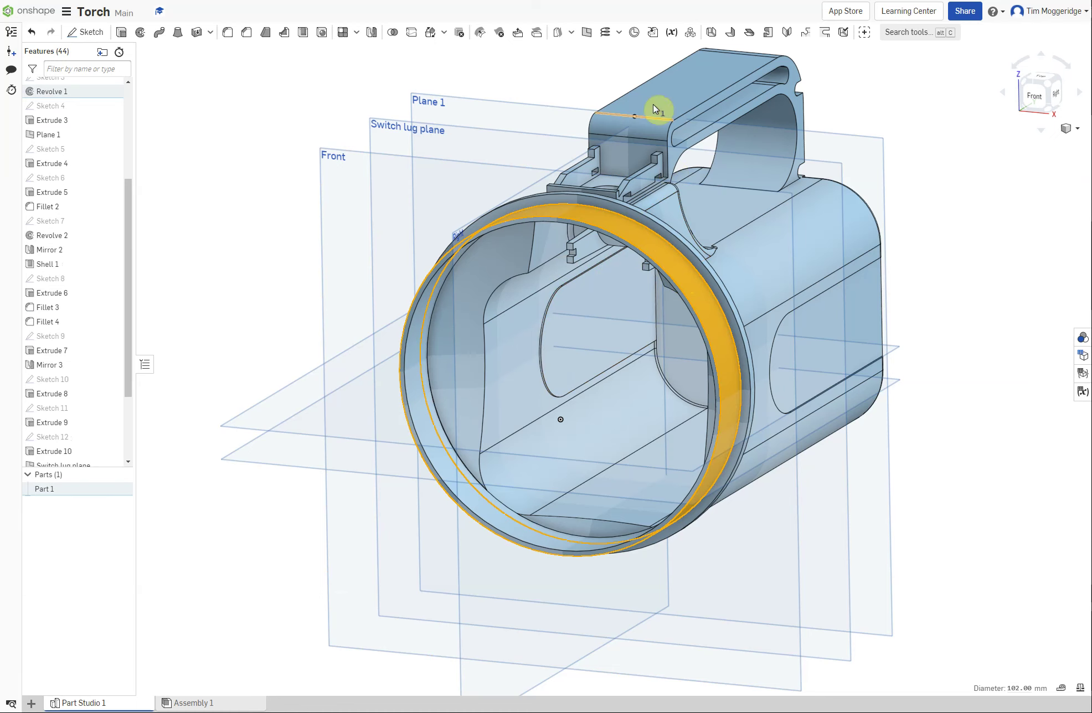
left_click(606, 34)
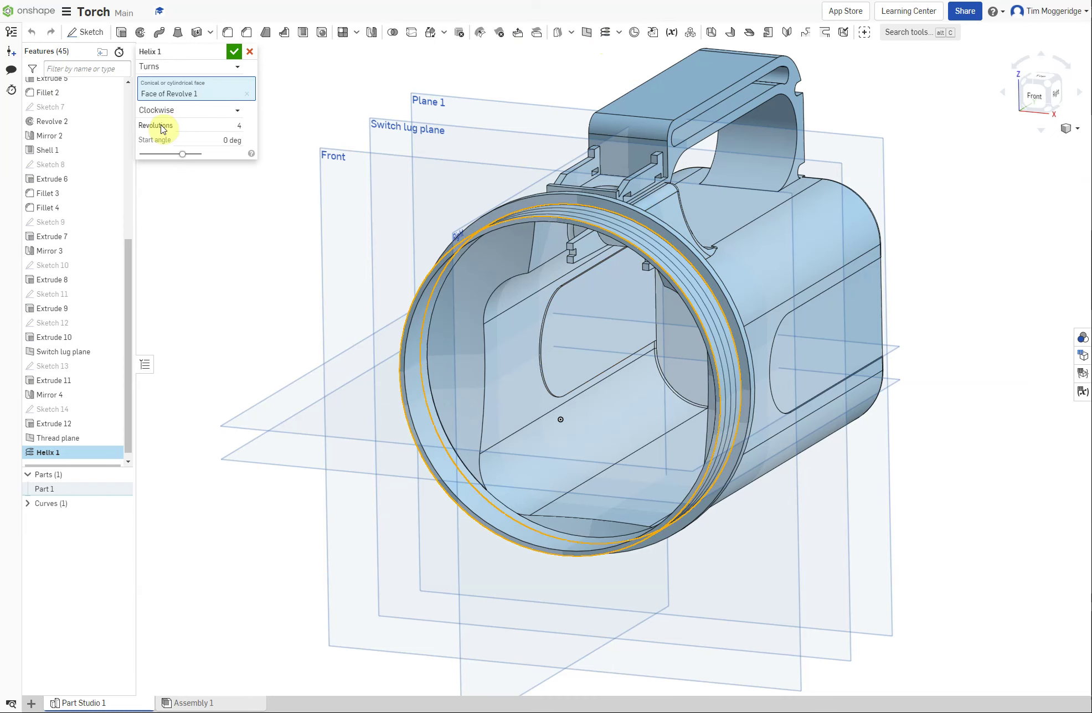
left_click(239, 125)
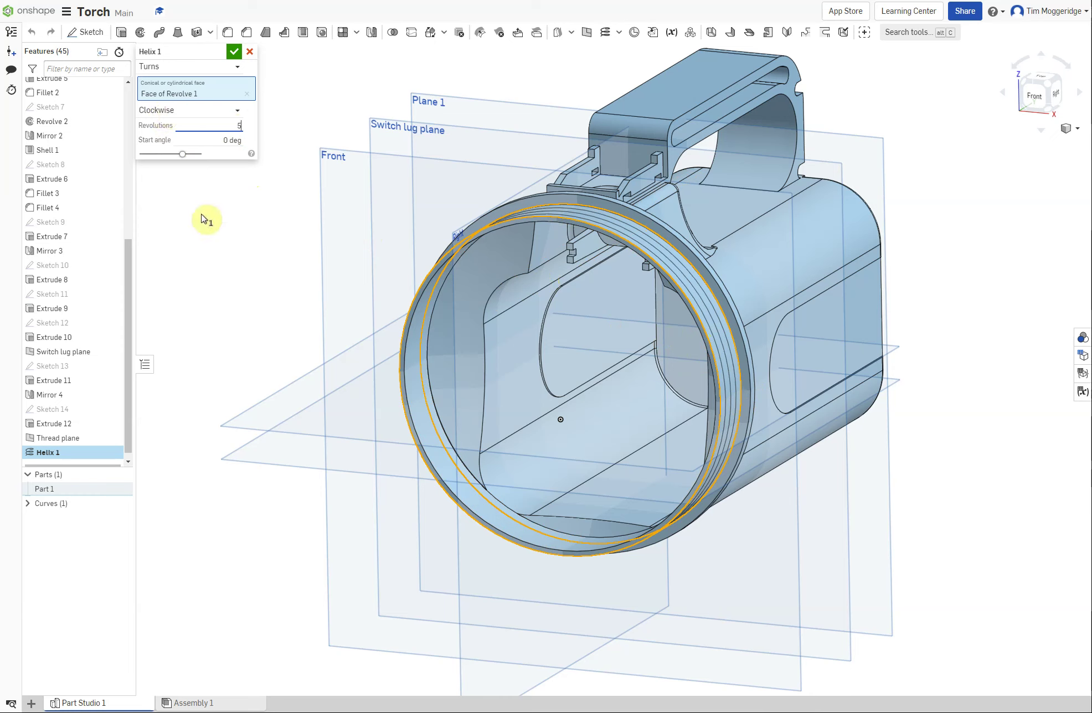
left_click(234, 54)
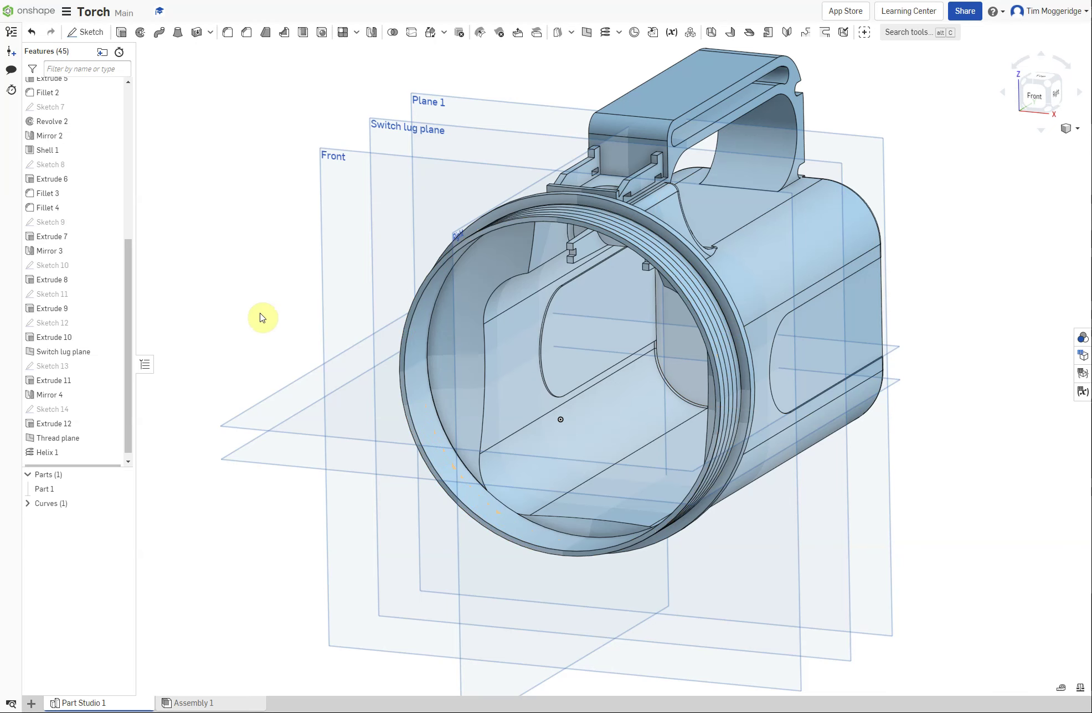
Step: On the Thread plane, sketch a corner rectangle about 5.3 by 3.8 mm outward from the front rim's outer corner
right_click(250, 425)
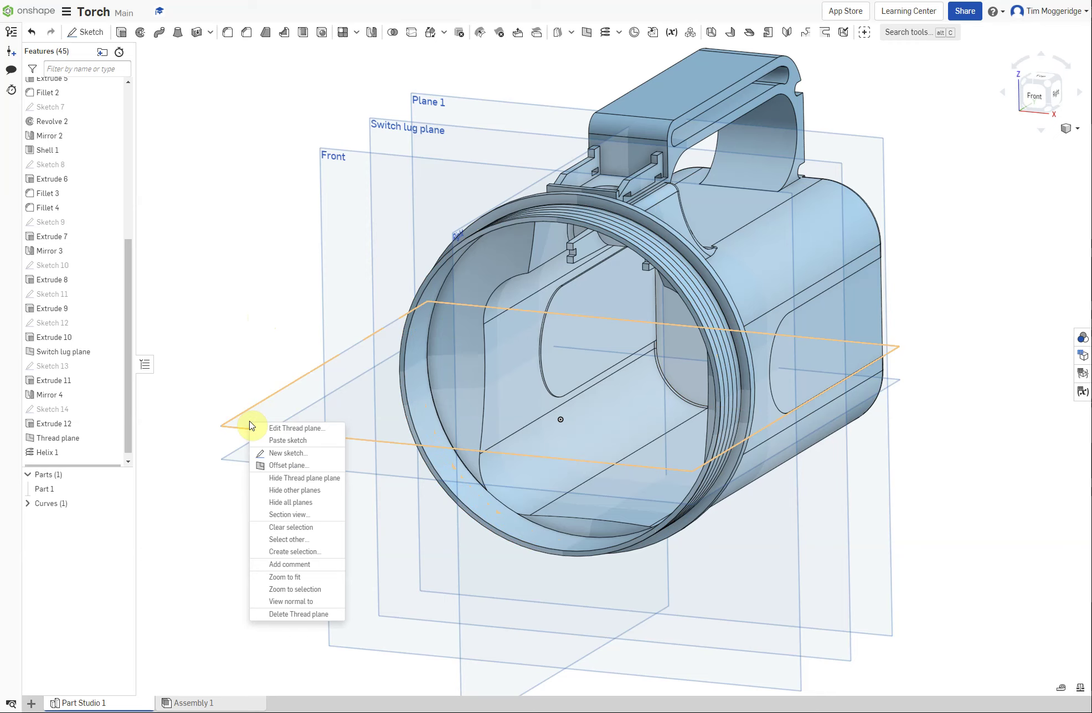
left_click(280, 453)
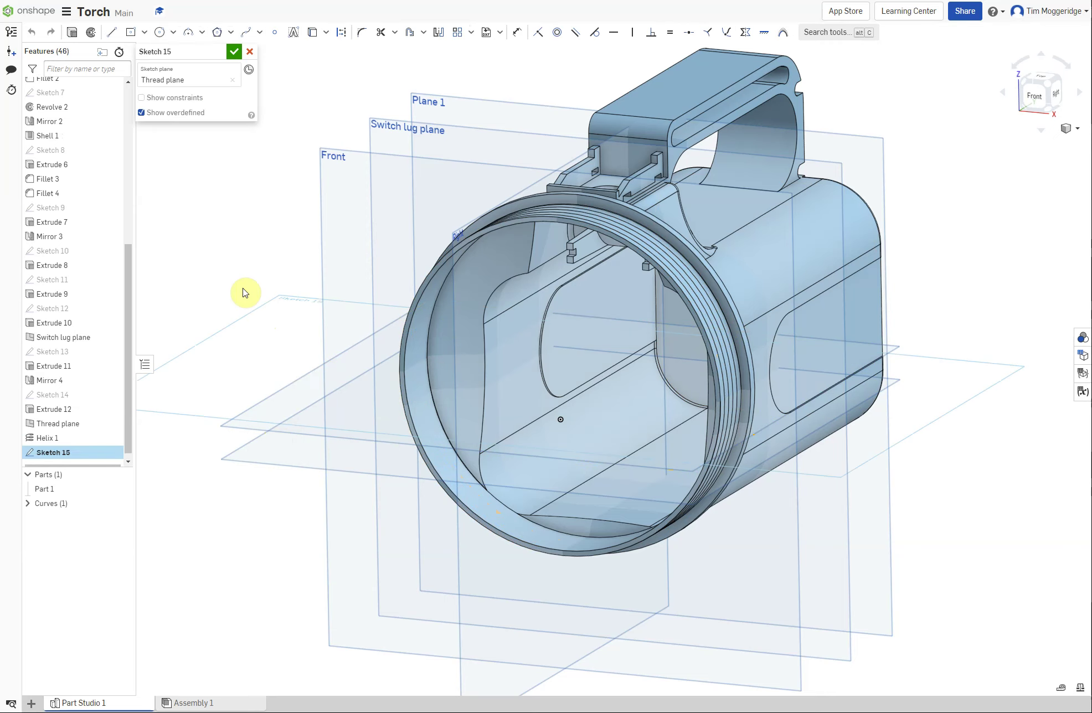
key("n")
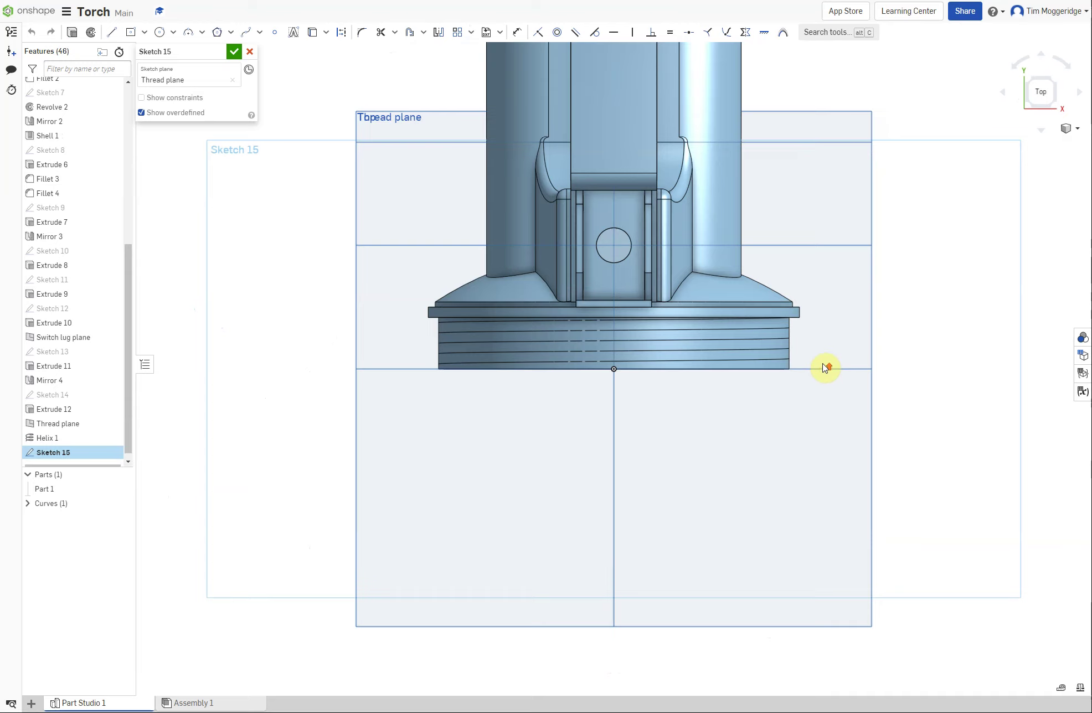
scroll(826, 369, "up", 2)
scroll(826, 369, "up", 1)
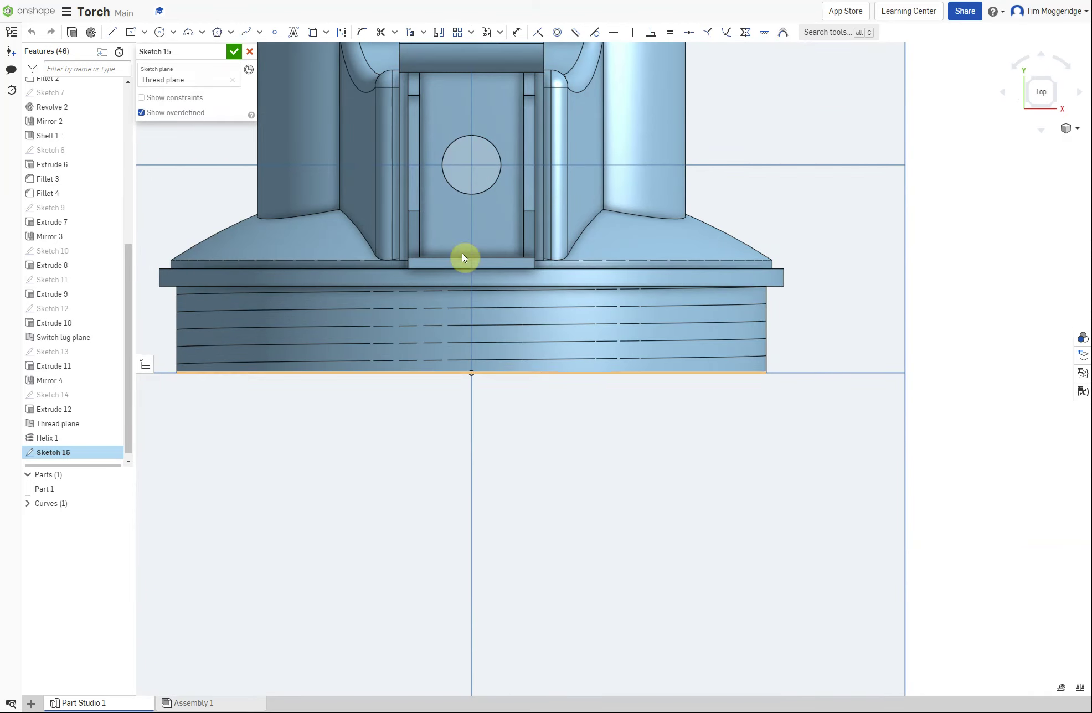
left_click(144, 32)
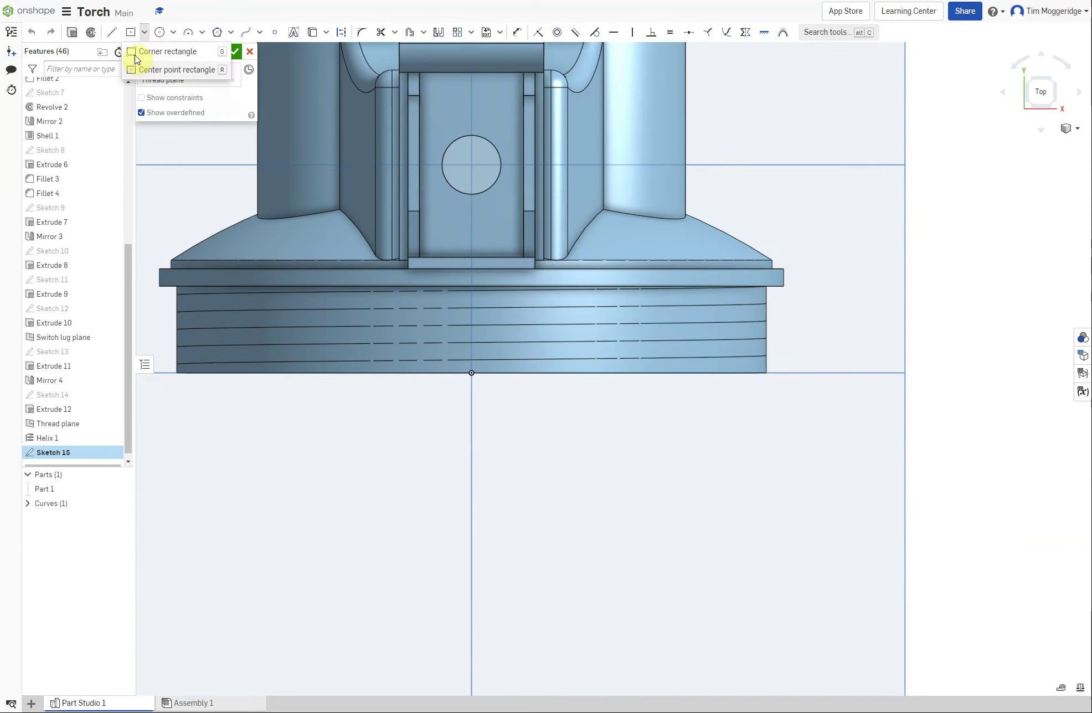
left_click(134, 52)
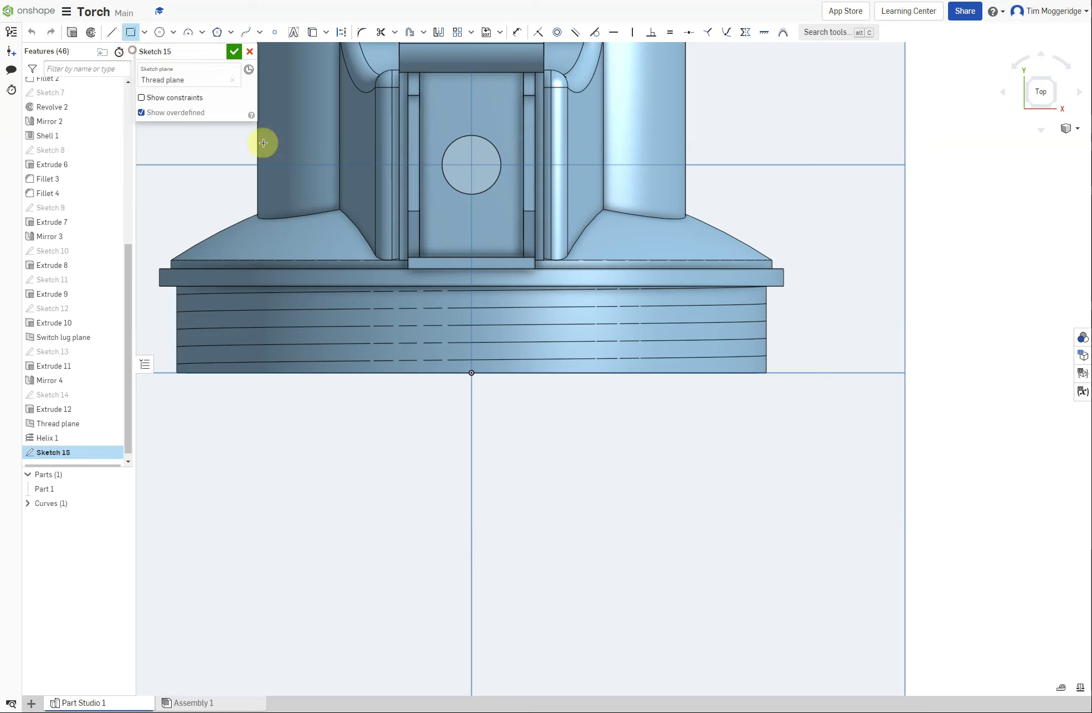
left_click(766, 374)
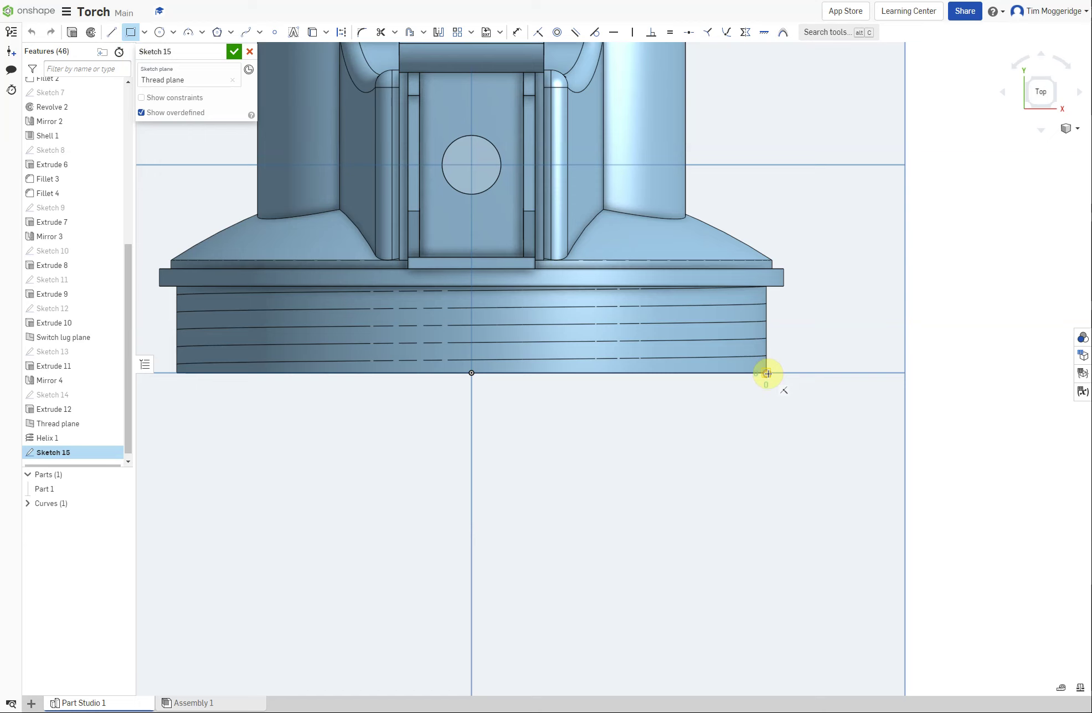
left_click(797, 351)
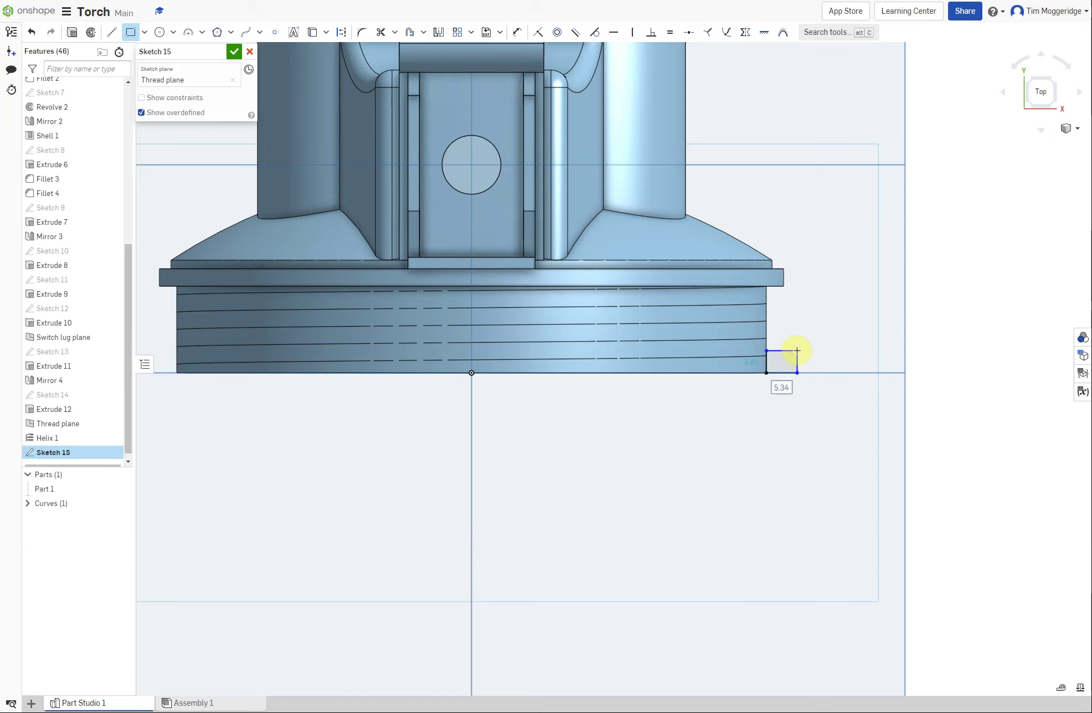
Step: Dimension the rectangle 1.5 mm along the rim's side and 1 mm outward, and finish the sketch
left_click(518, 33)
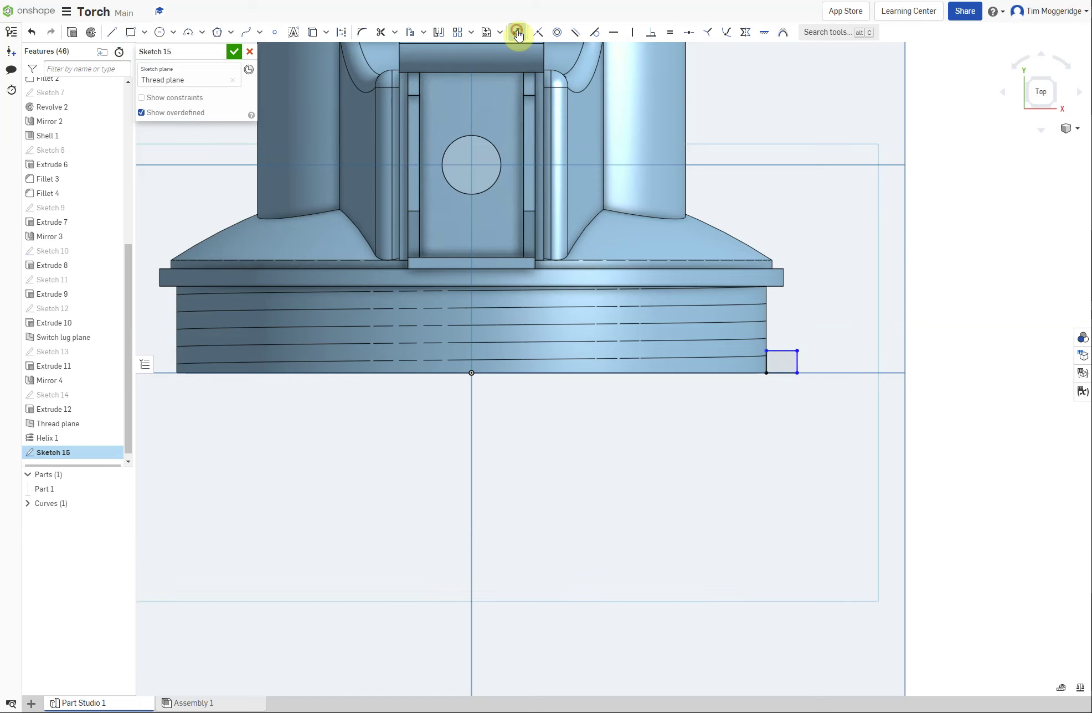
left_click(797, 360)
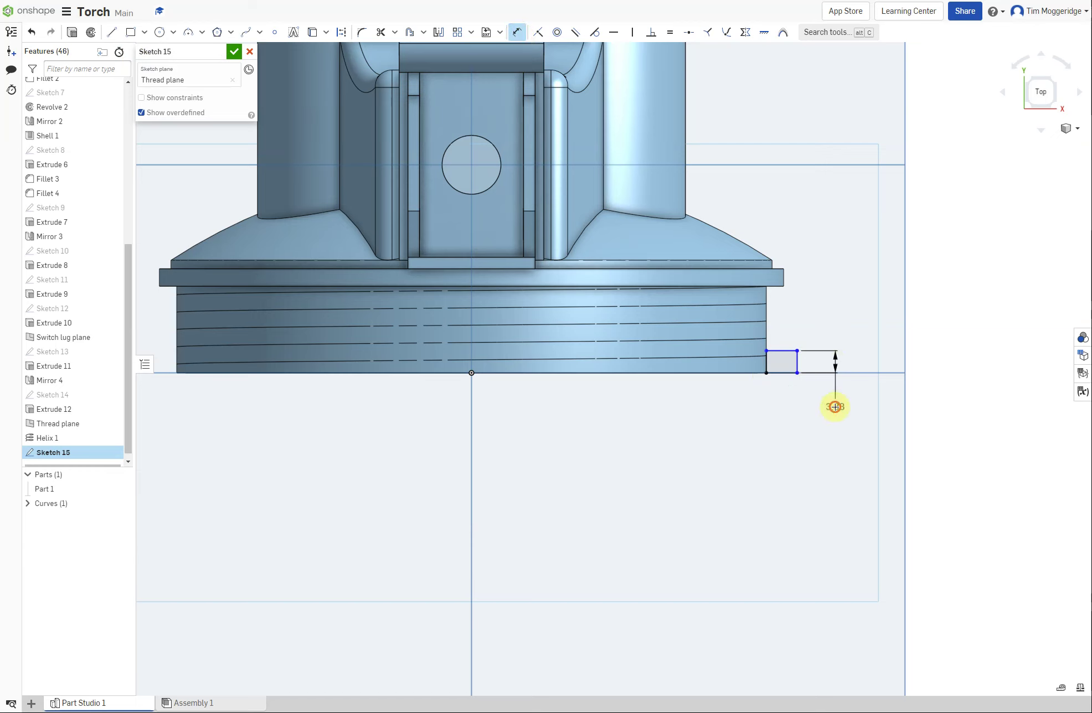
left_click(837, 406)
type("1.5")
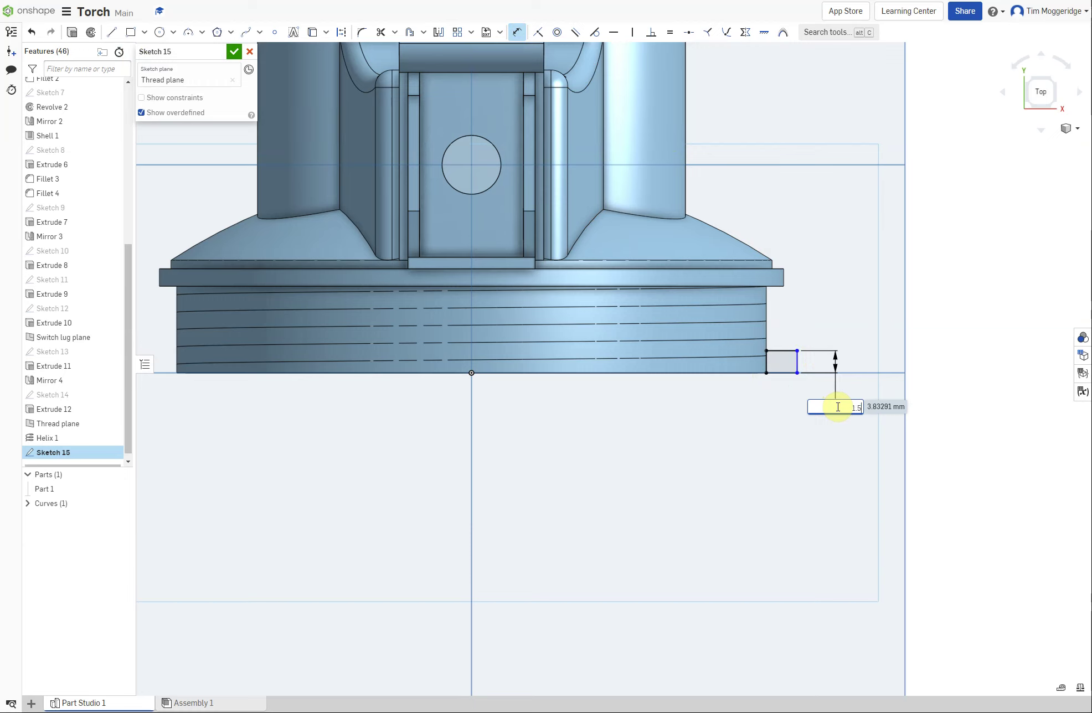
key("Return")
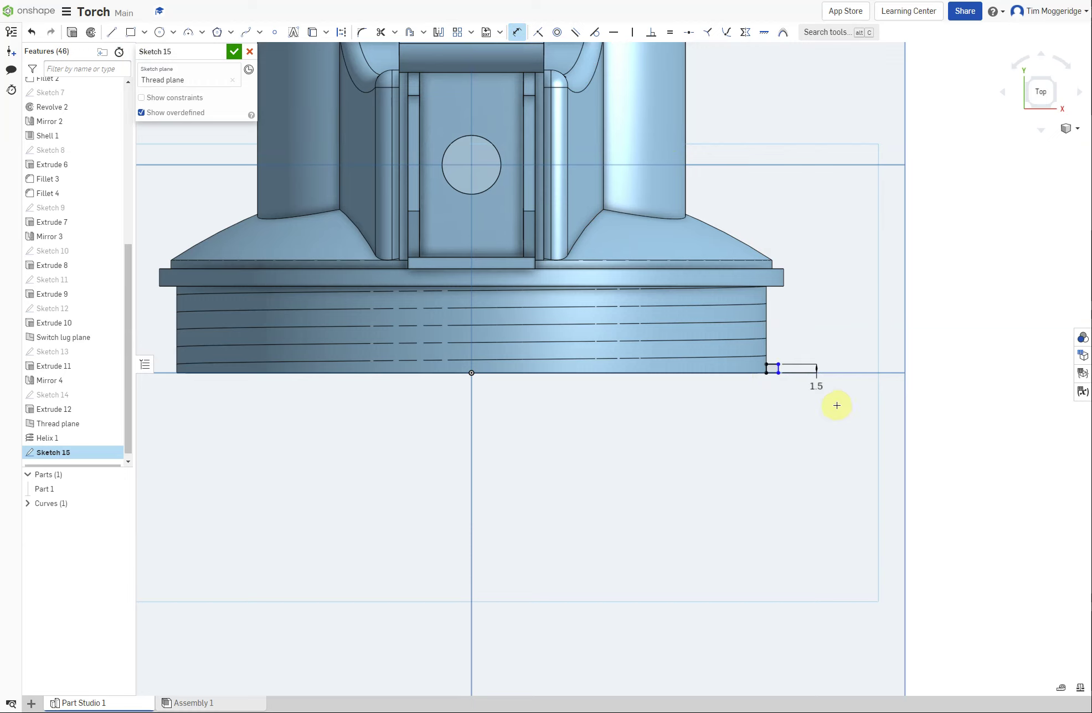
left_click(772, 373)
left_click(732, 420)
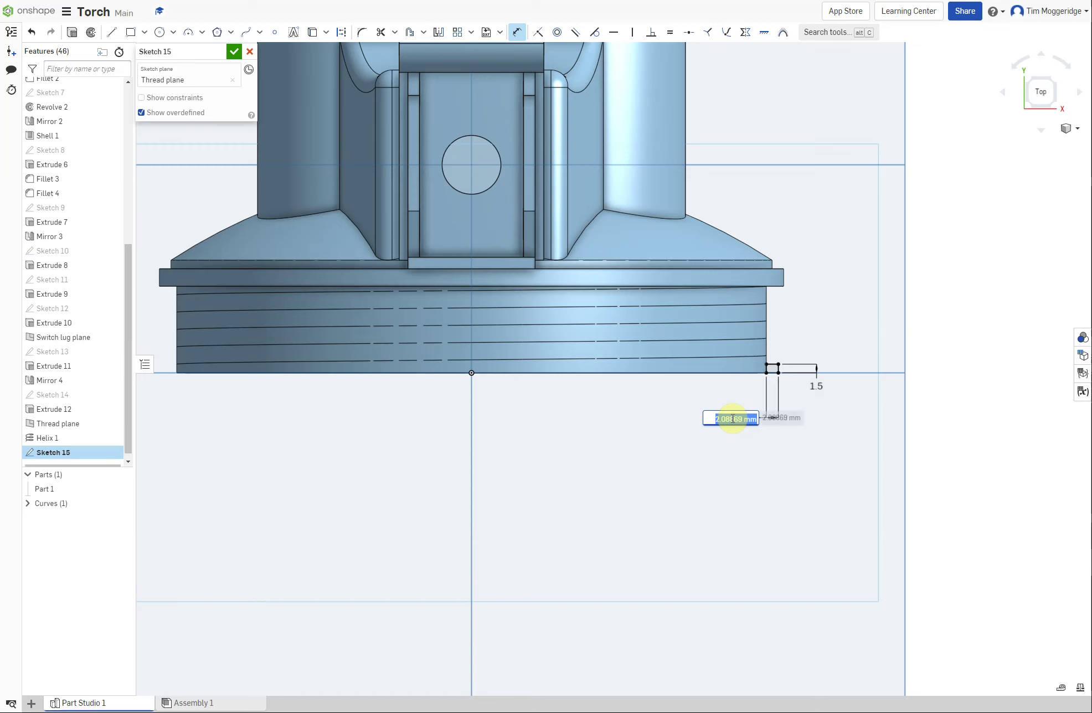
type("1")
key("Return")
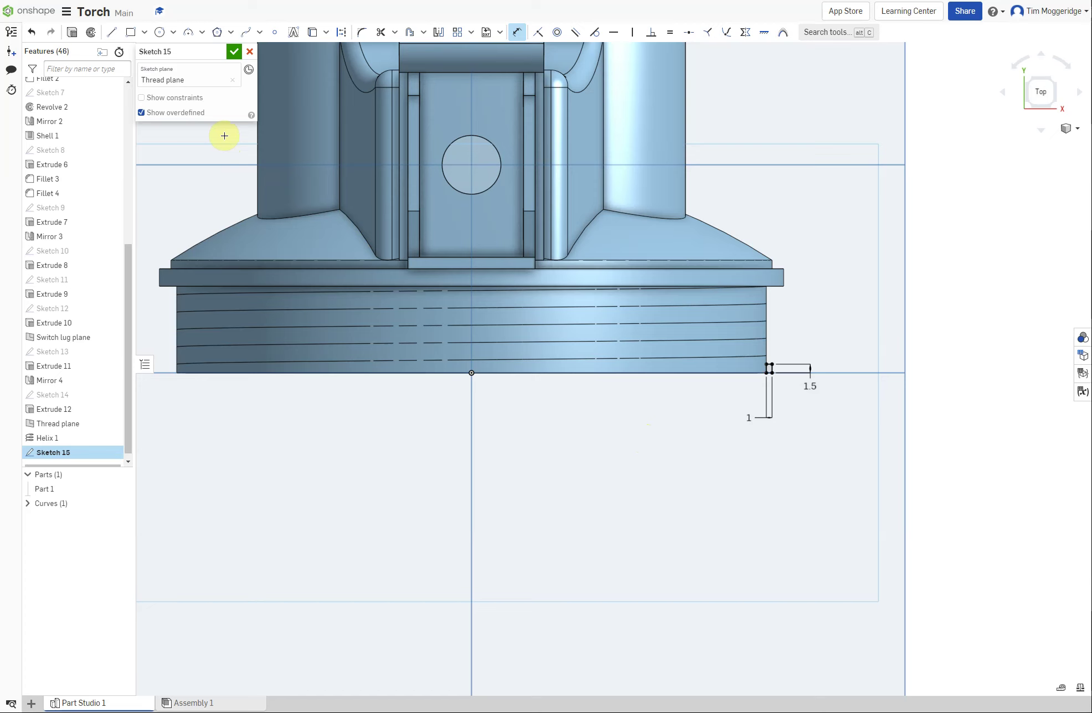
left_click(234, 53)
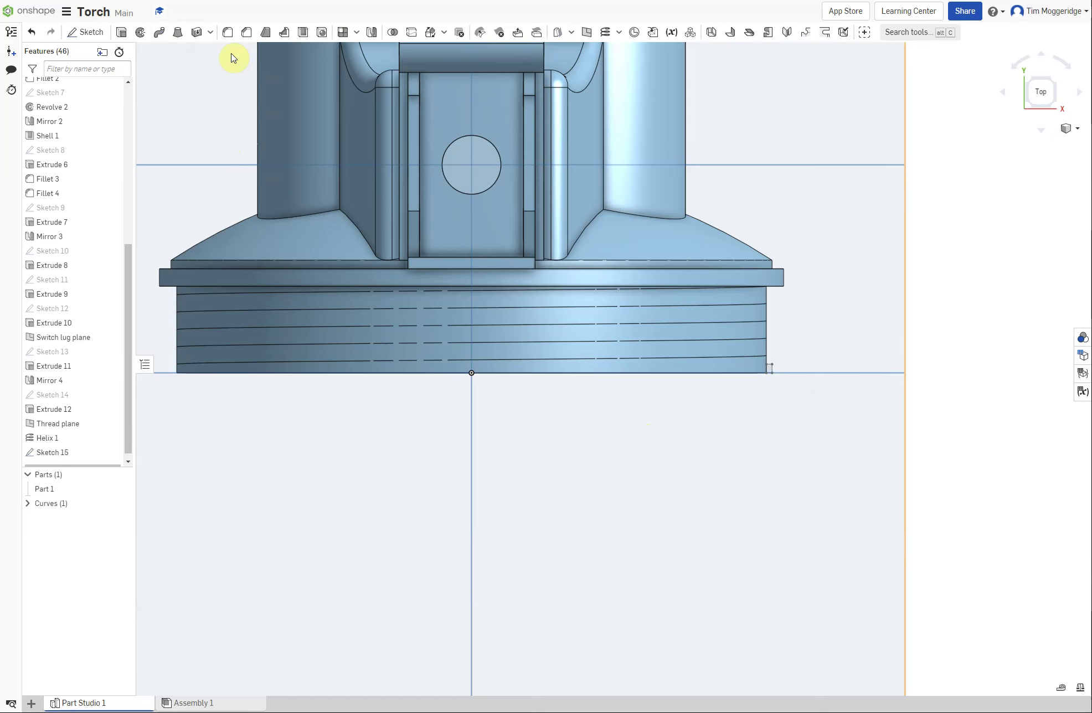
Step: Sweep the small rectangle sketch along the helix, adding it to the torch body as an external thread
left_click(160, 36)
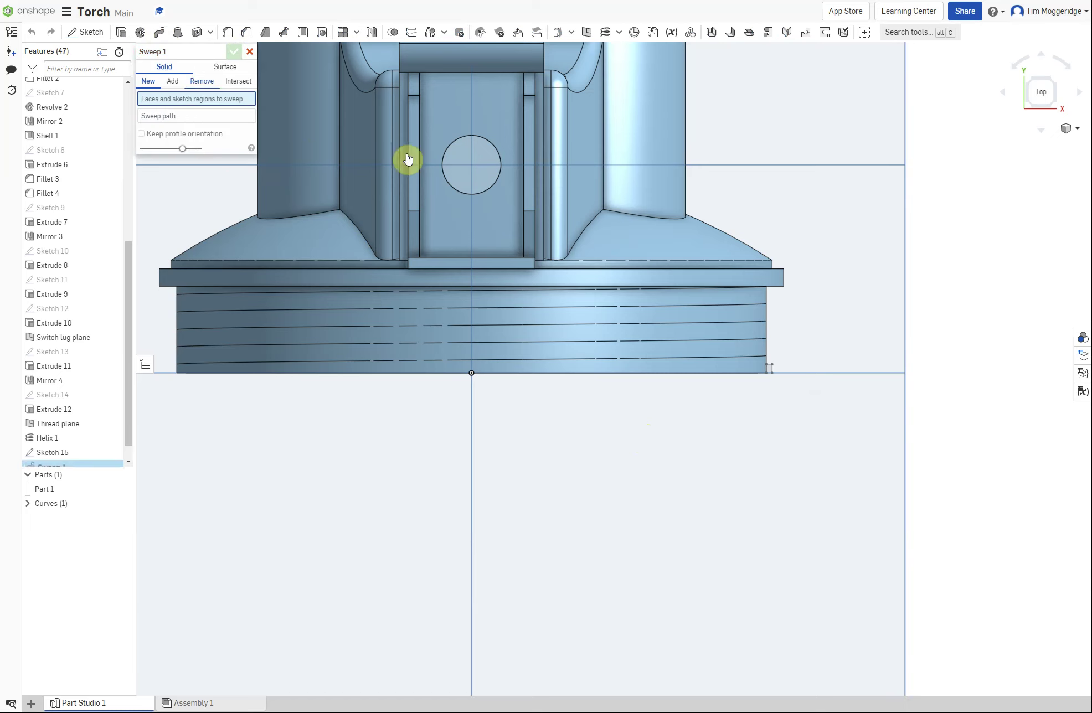
right_click(936, 166)
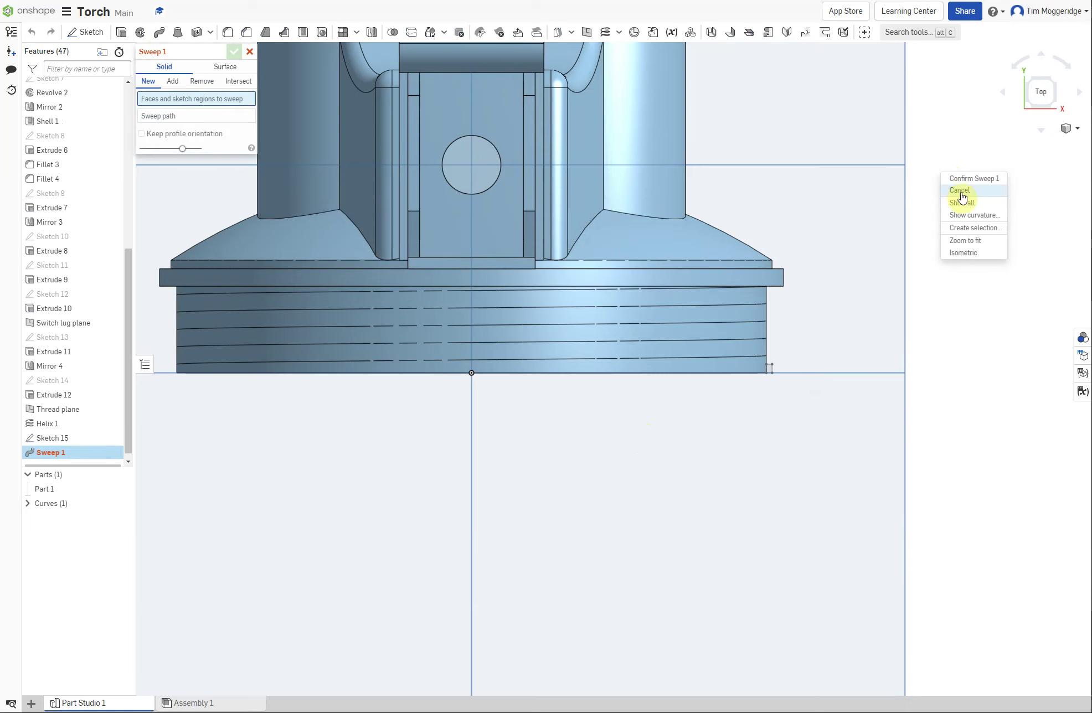
left_click(962, 257)
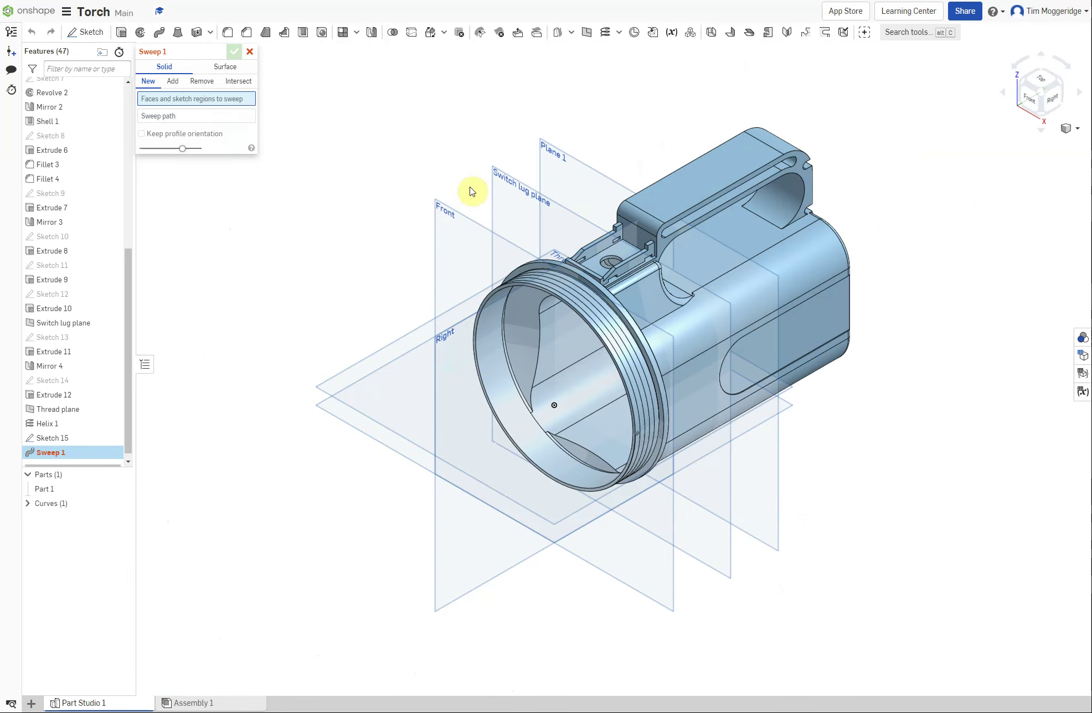
left_click(173, 82)
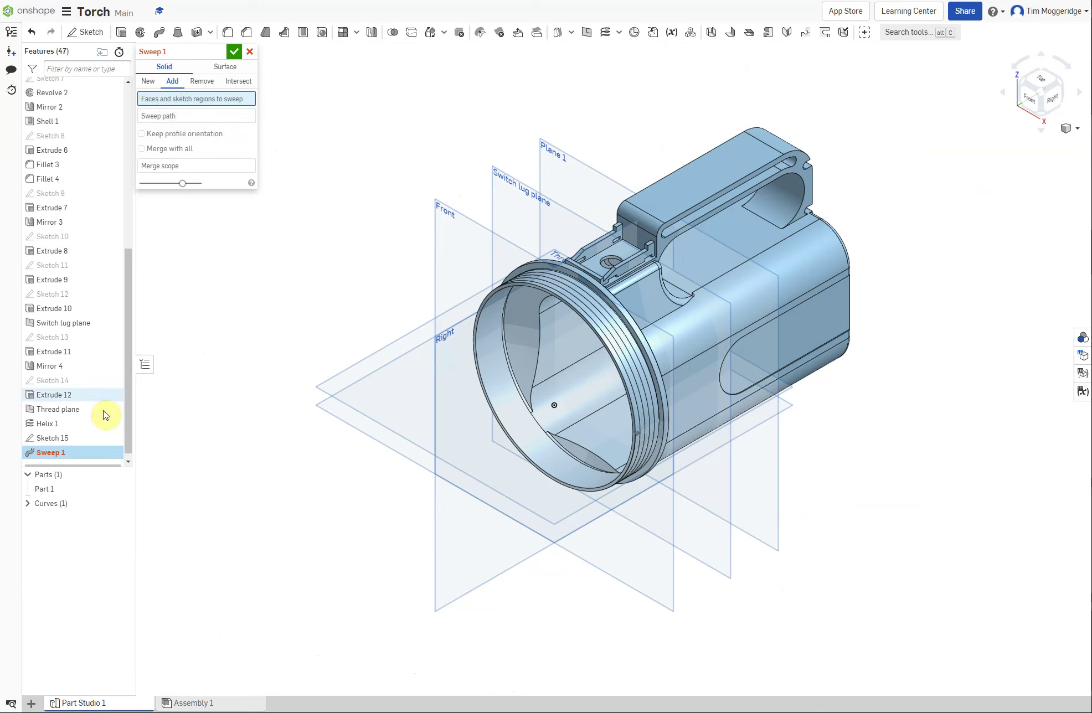
left_click(51, 442)
left_click(54, 443)
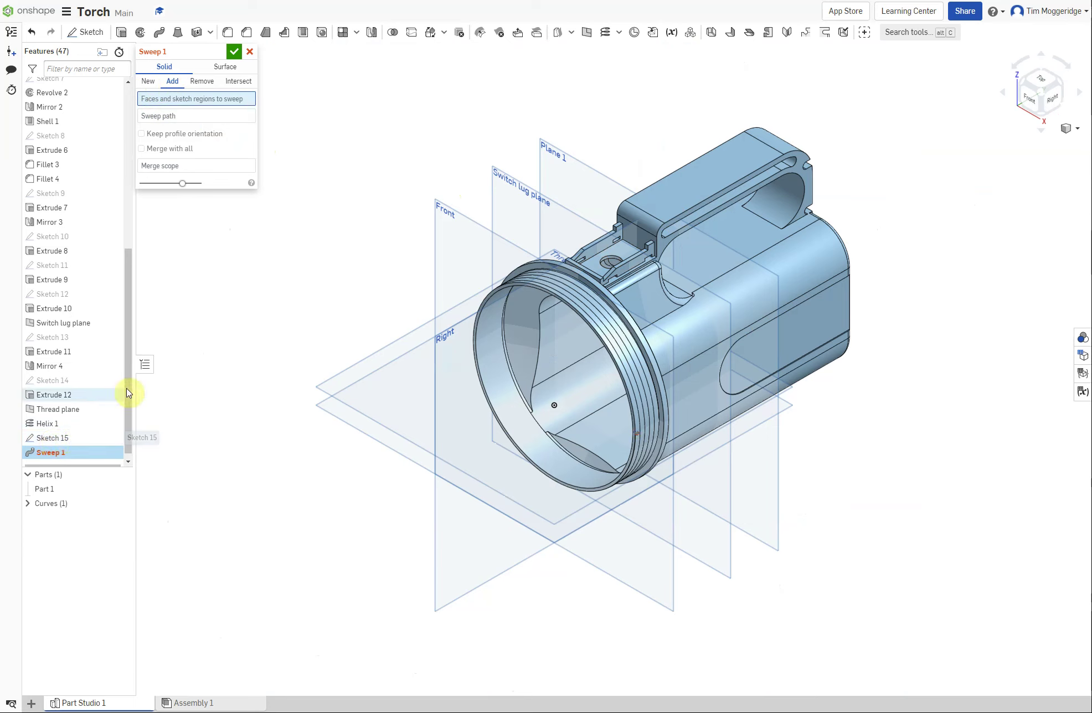
left_click(57, 443)
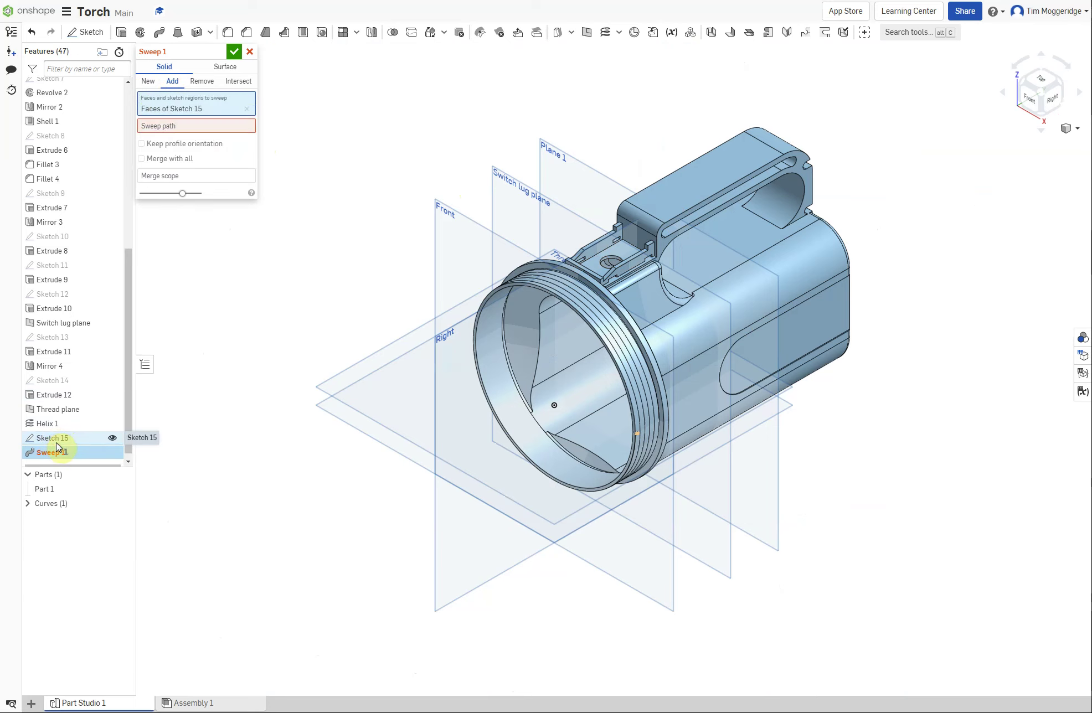
left_click(170, 126)
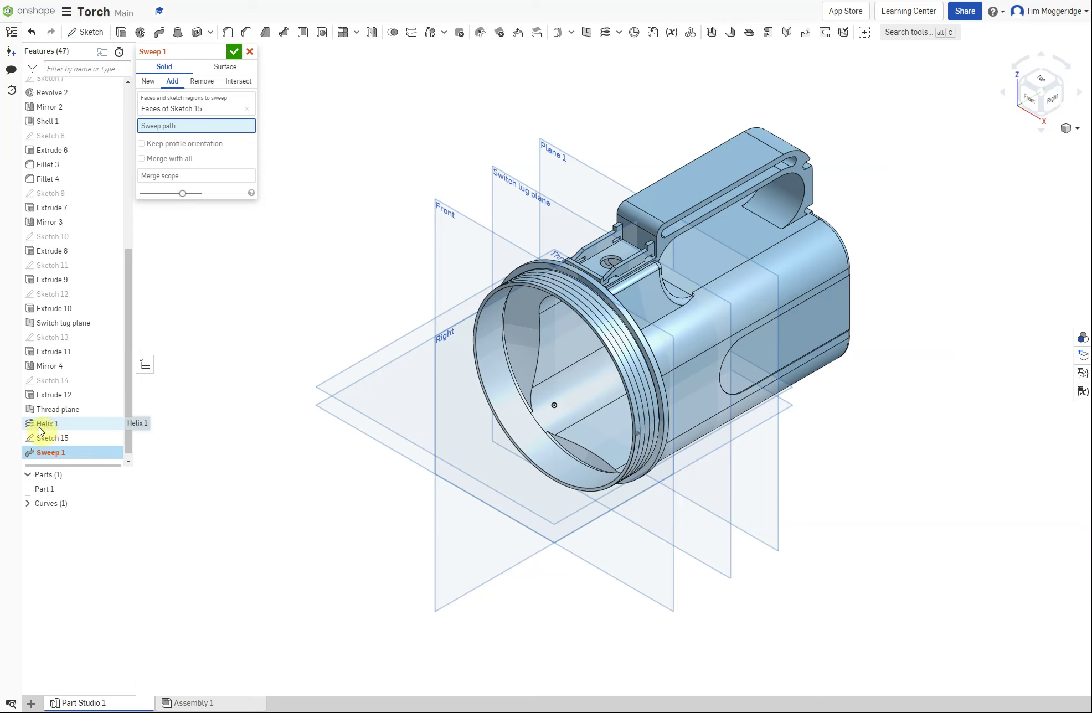
left_click(593, 316)
left_click(594, 318)
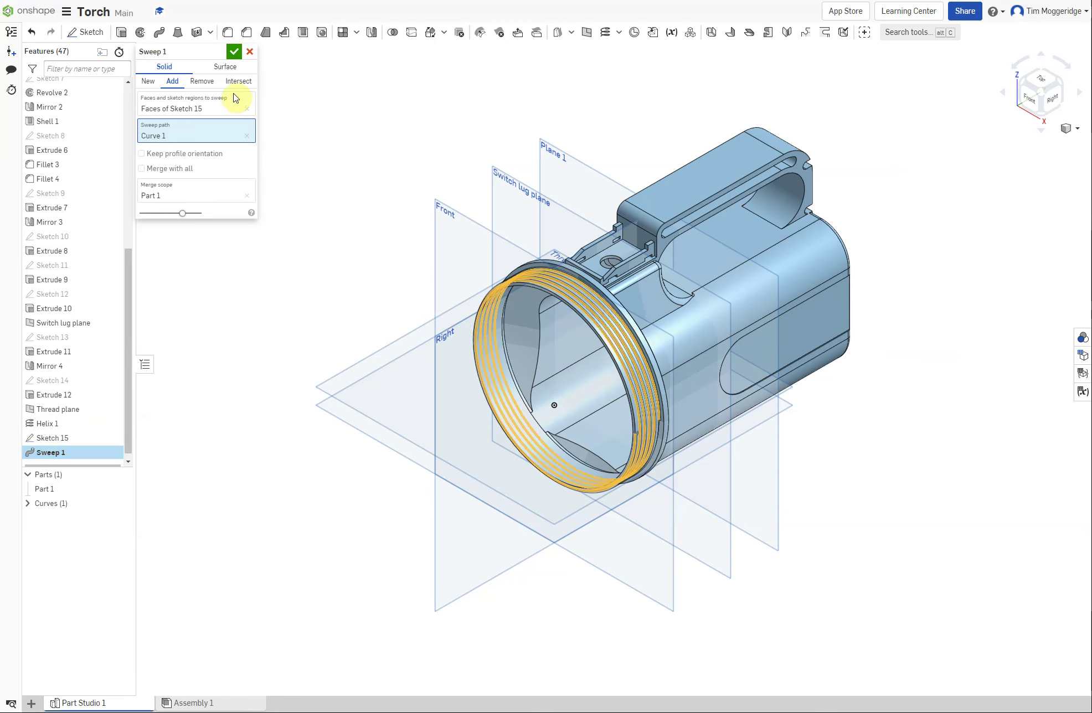
left_click(235, 52)
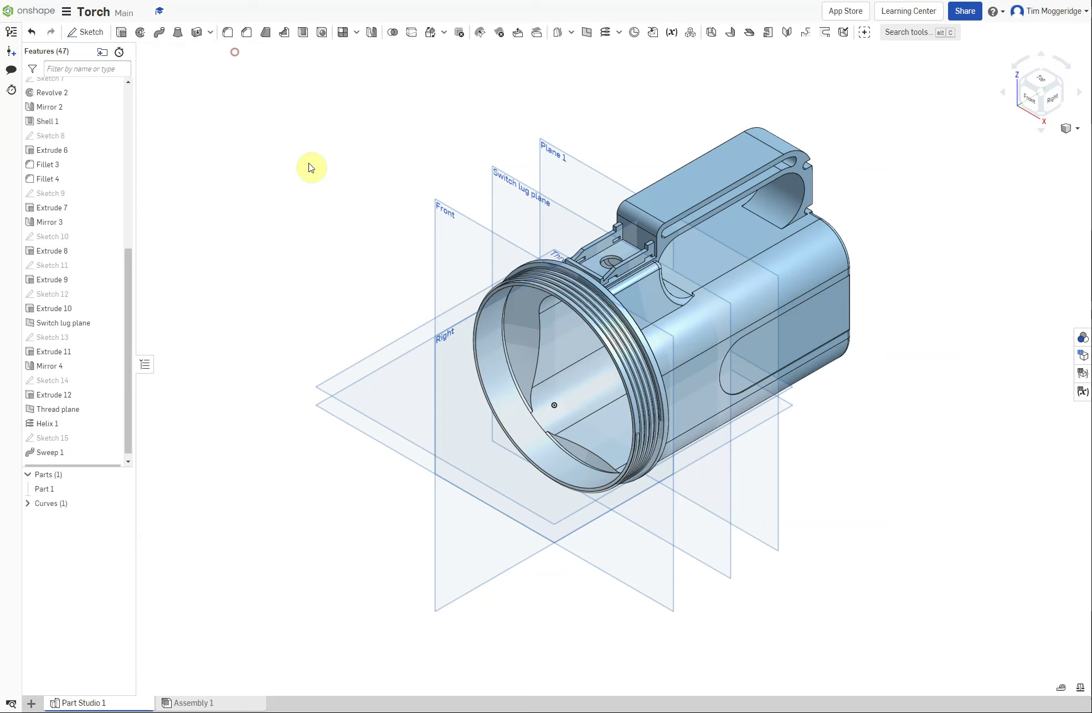
mouse_move(628, 439)
right_mouse_down()
mouse_move(578, 419)
mouse_move(627, 425)
mouse_move(631, 438)
mouse_move(595, 441)
mouse_move(634, 433)
right_mouse_up()
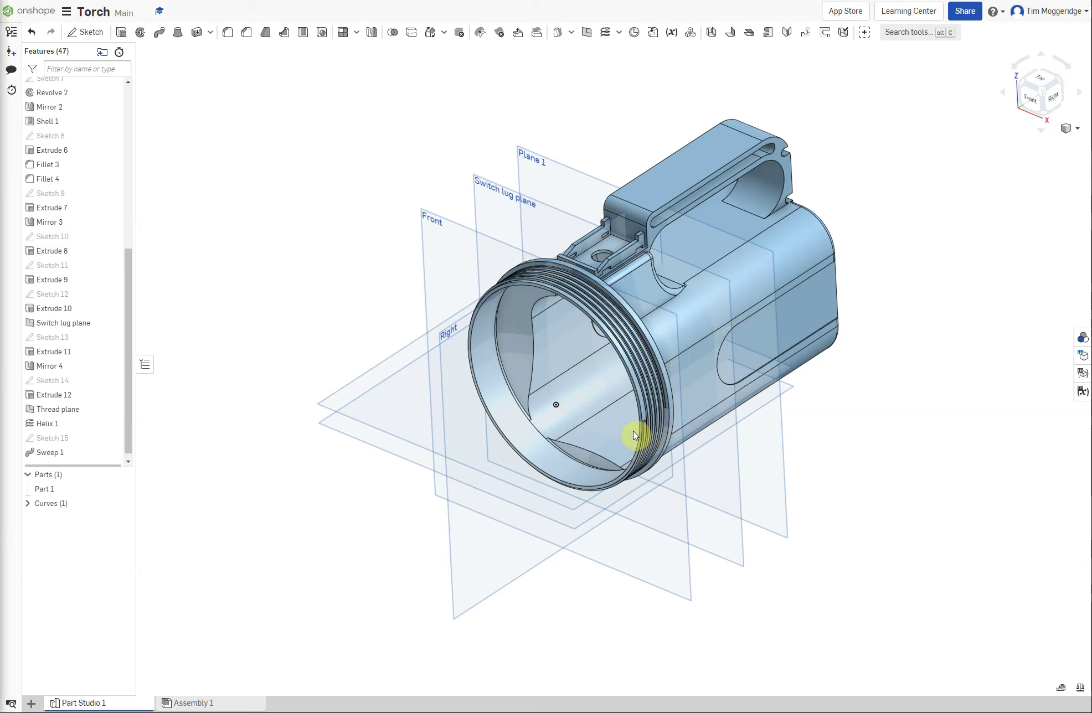
left_click(635, 436)
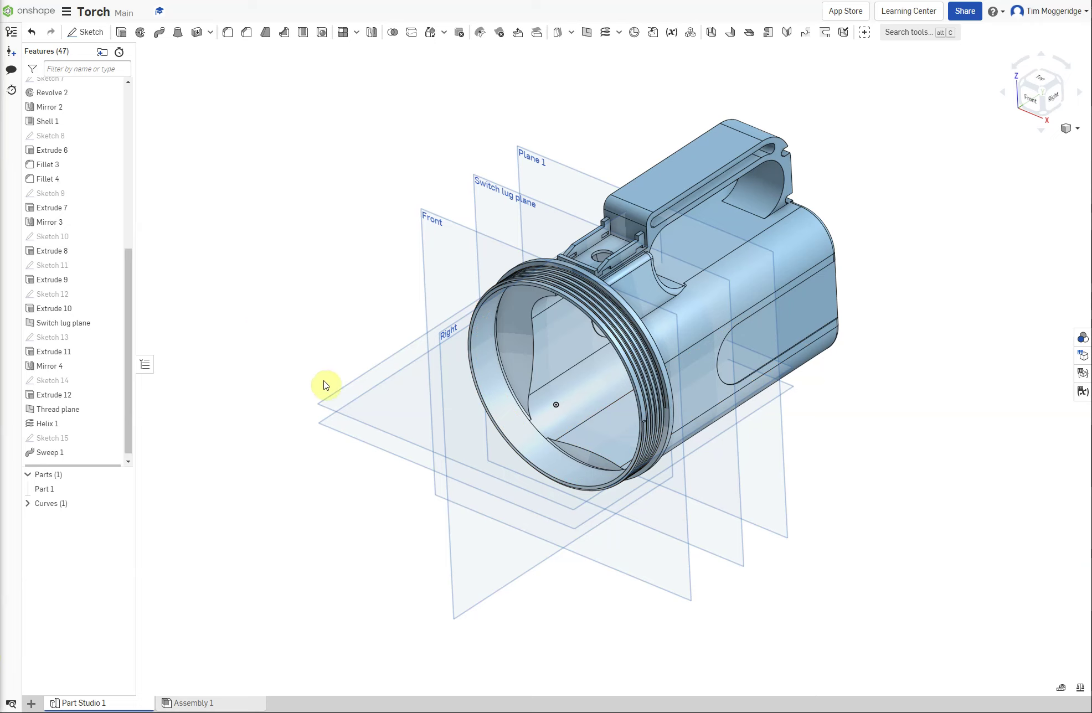
Step: Start a sketch on the Thread plane and draw a construction line about 25.2 mm long from the origin straight out along the torch's centreline
right_click(333, 409)
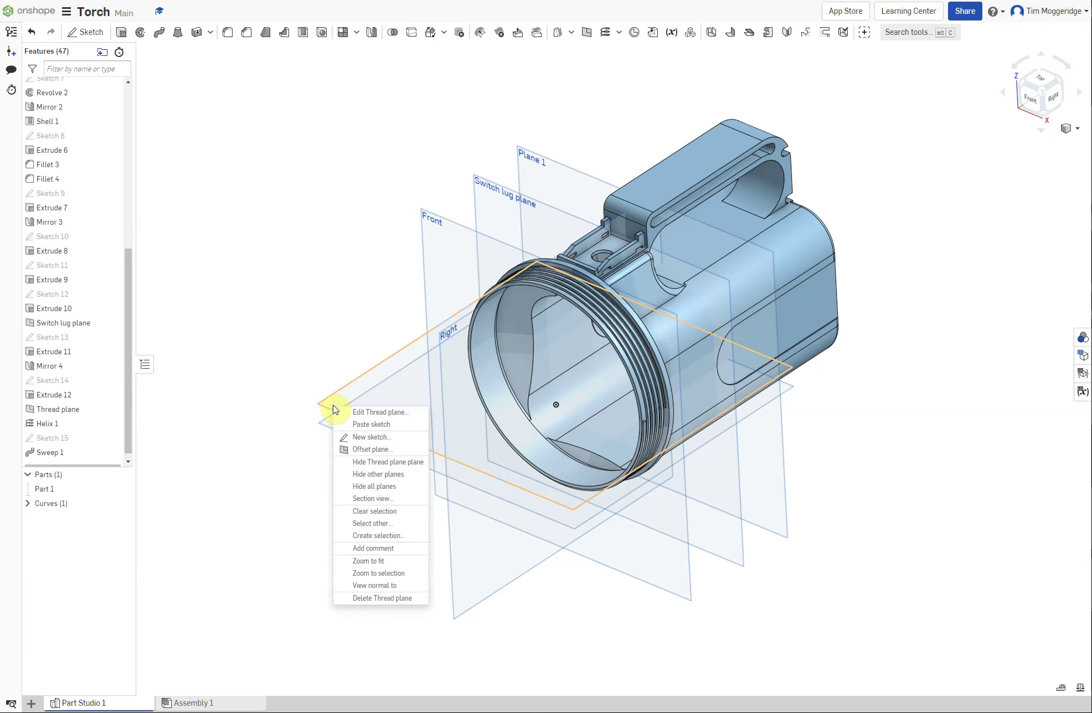
left_click(365, 437)
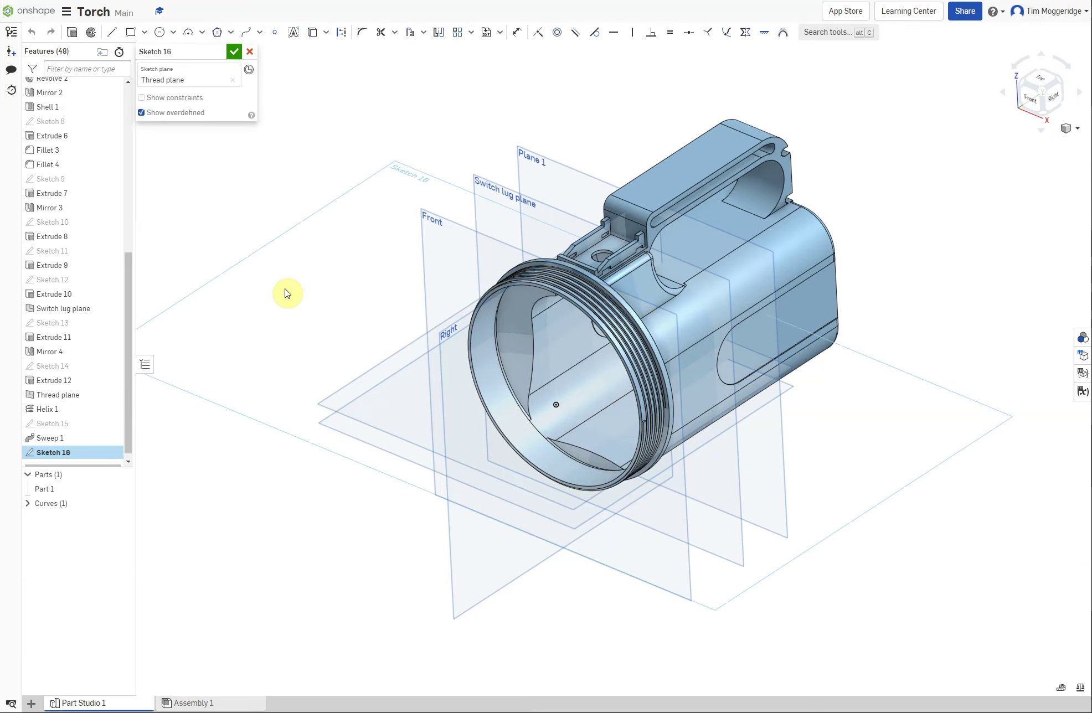
key("n")
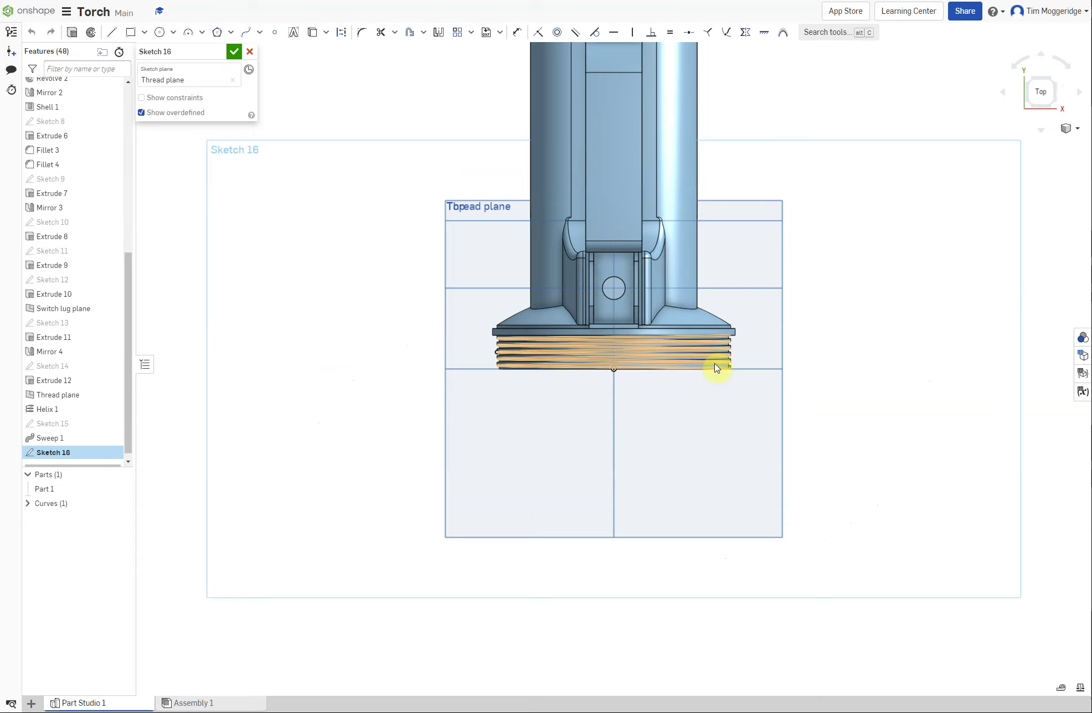
scroll(717, 368, "up", 6)
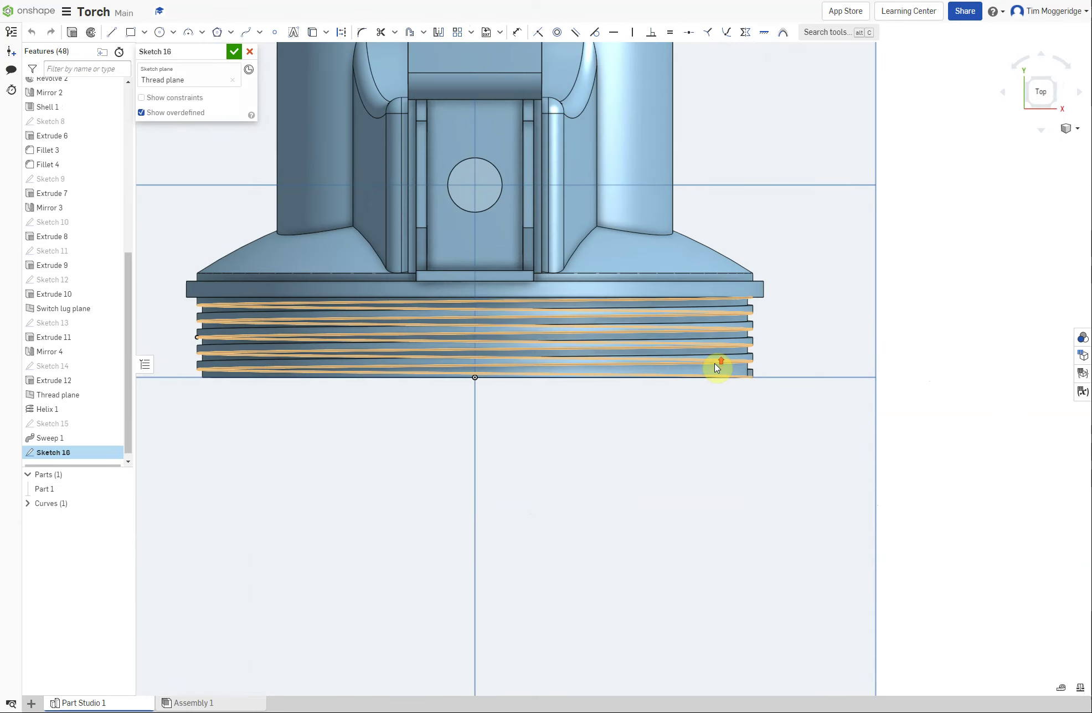
scroll(717, 368, "up", 1)
left_click(112, 34)
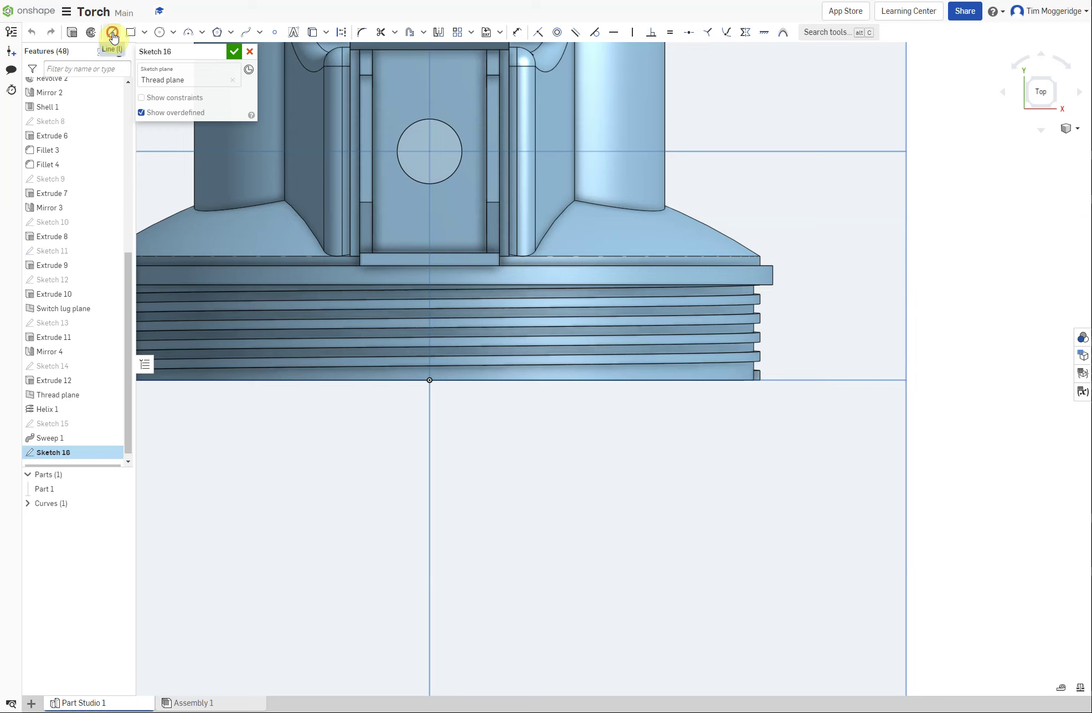
left_click(342, 33)
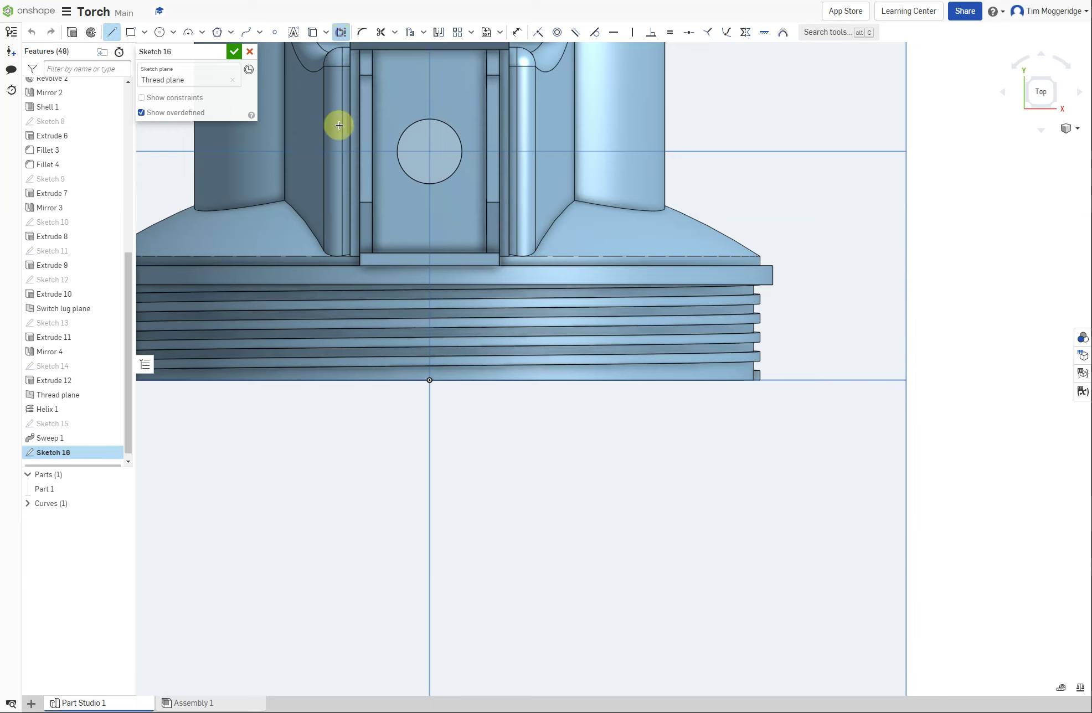
left_click(430, 381)
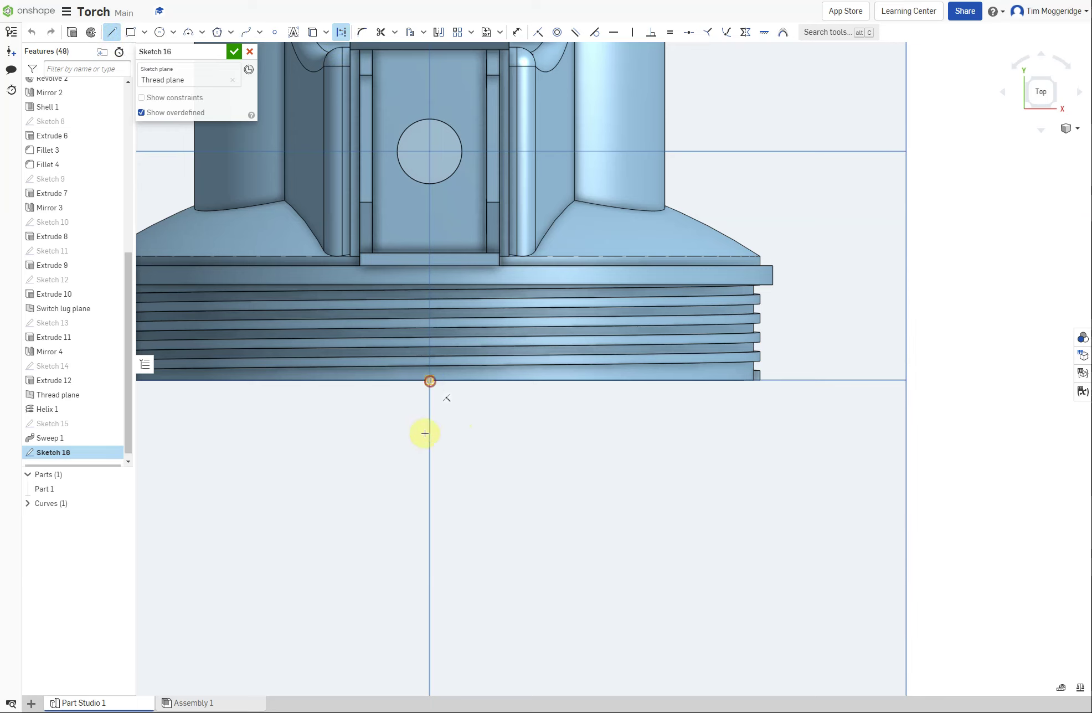
left_click(430, 541)
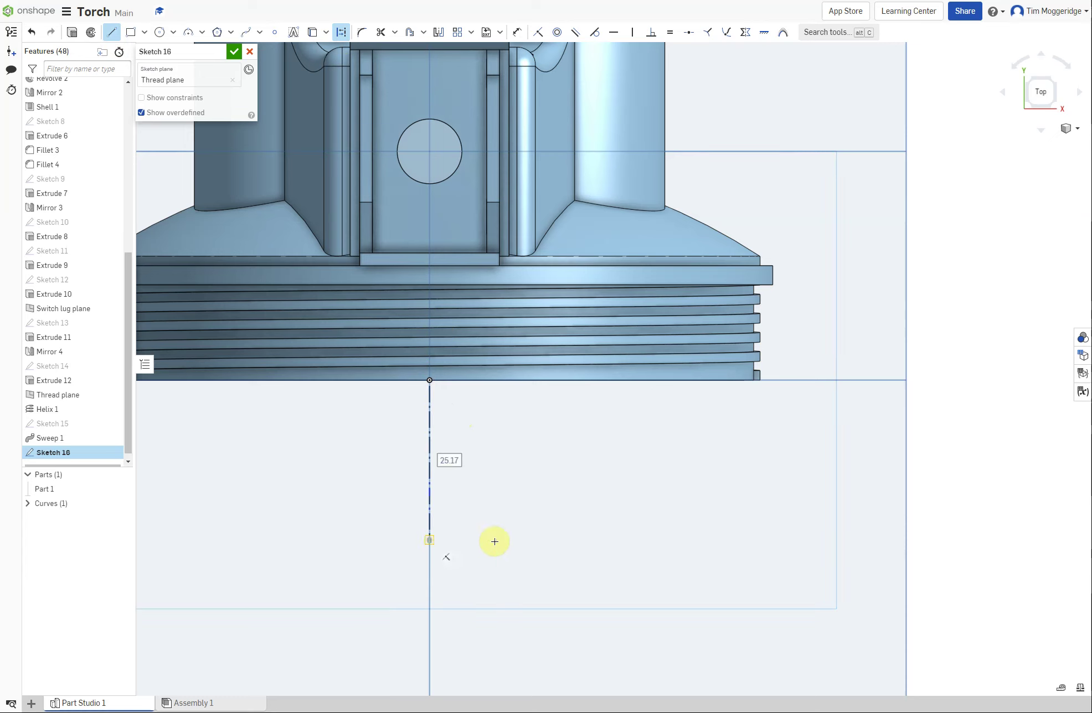
key("Escape")
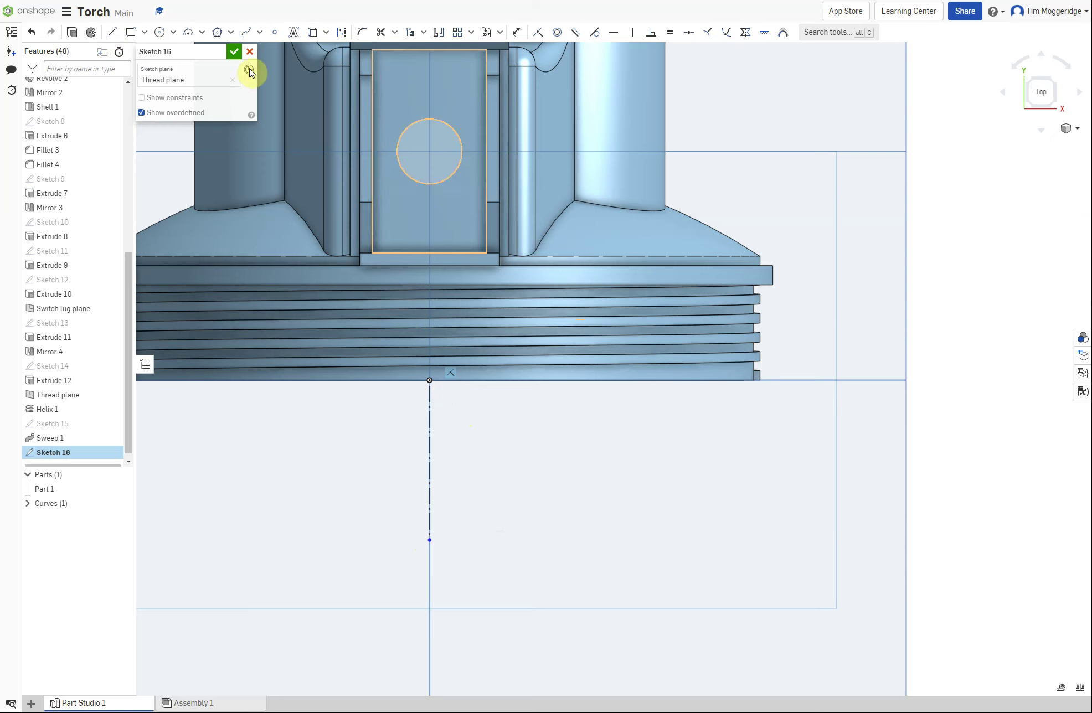
Step: Sketch two corner rectangles over the thread's side profile: 1 by 0.75 mm at the rim's front edge and about 1 by 3.4 mm against the flange
left_click(130, 33)
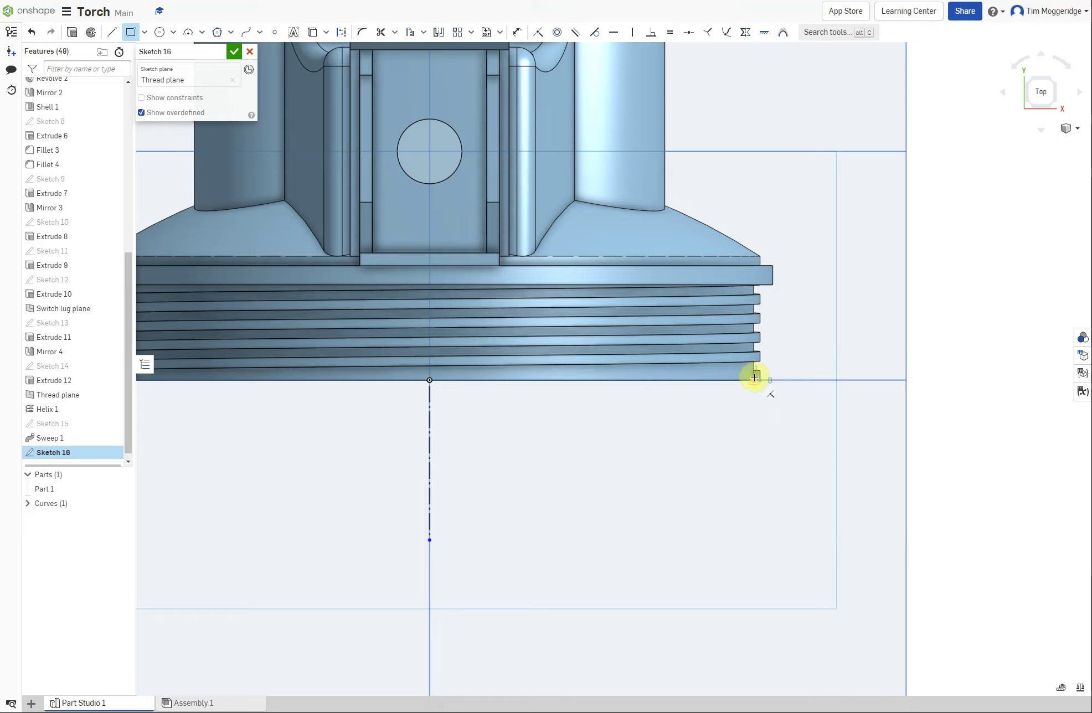
scroll(759, 380, "up", 3)
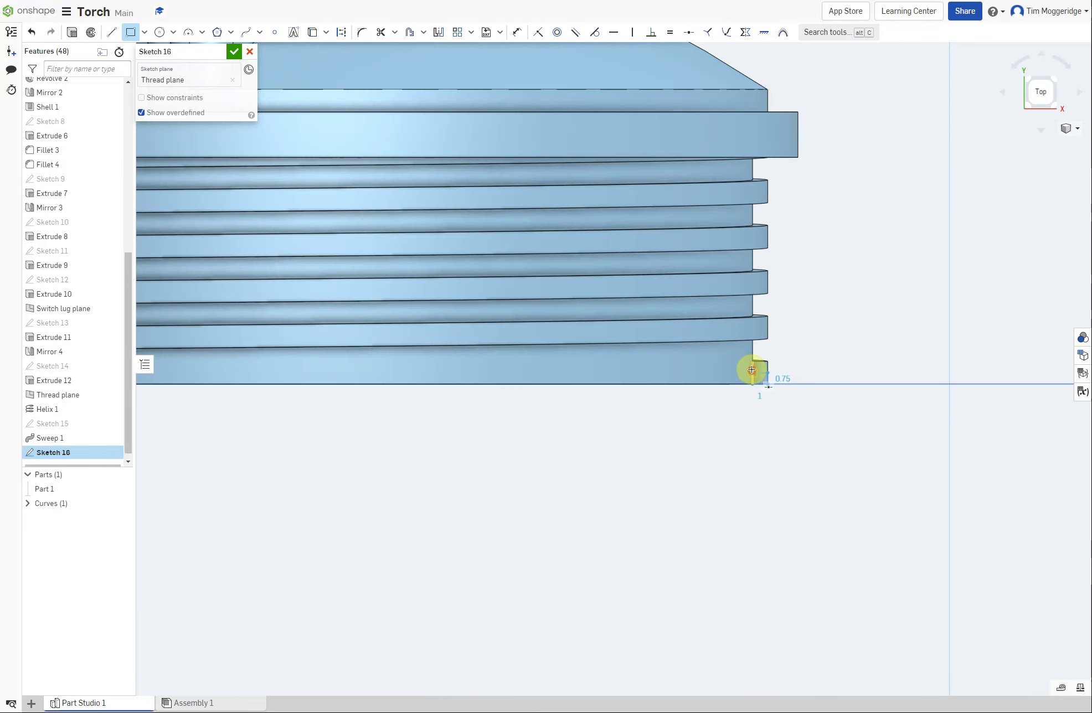
left_click(752, 371)
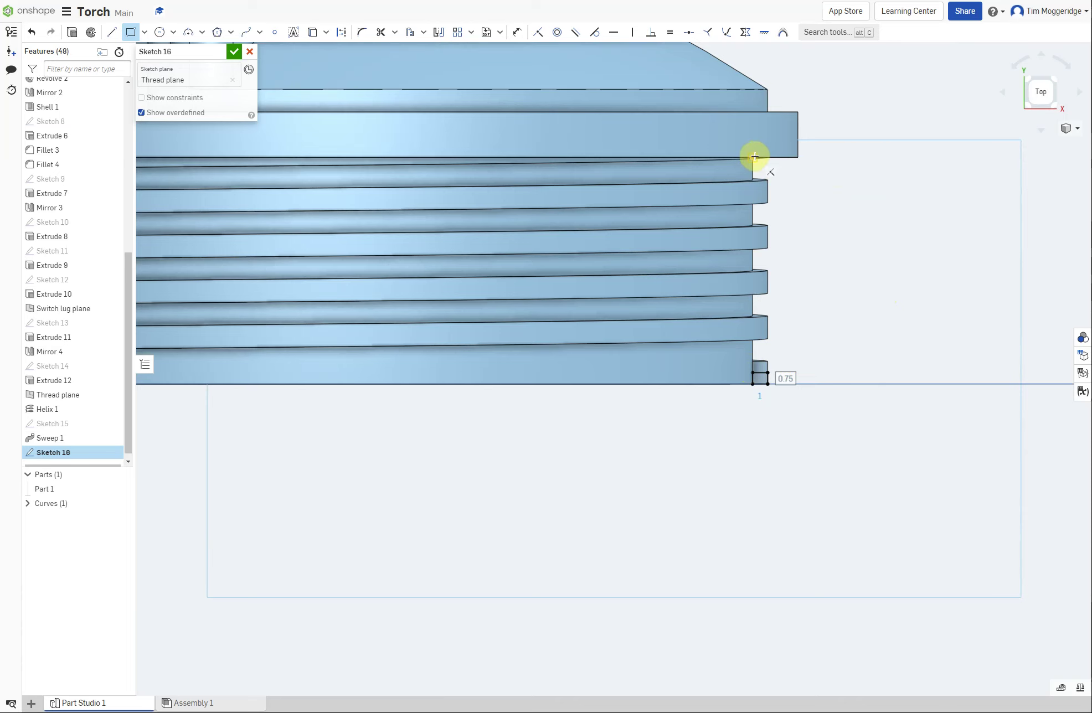
scroll(755, 157, "up", 5)
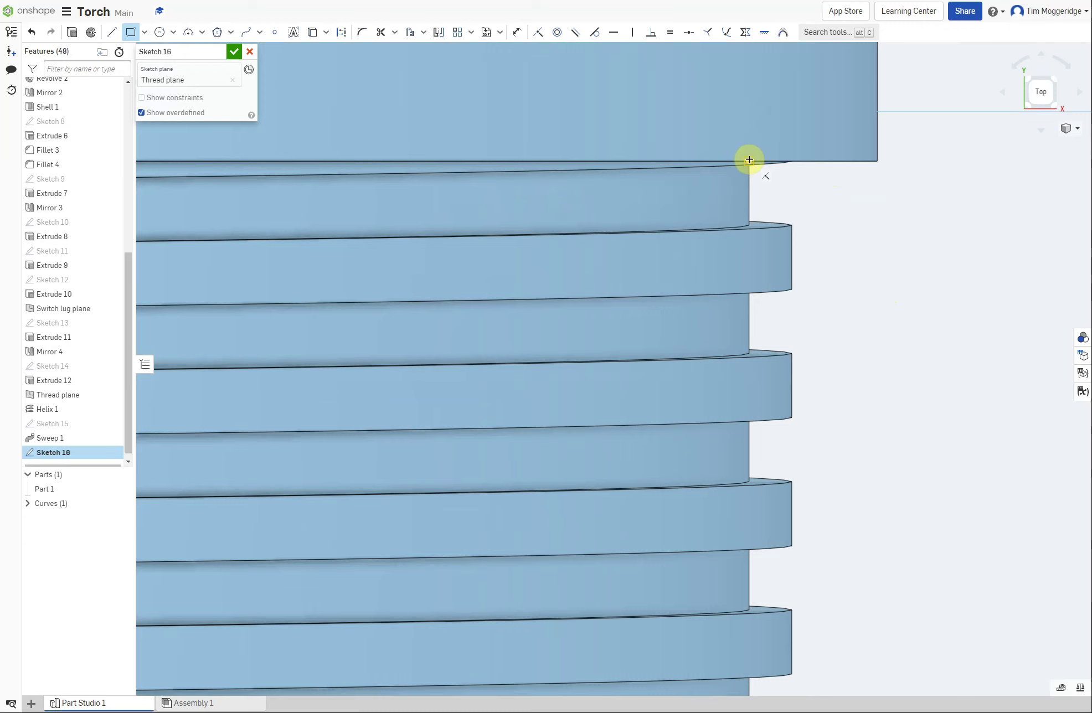
left_click_drag(748, 159, 792, 306)
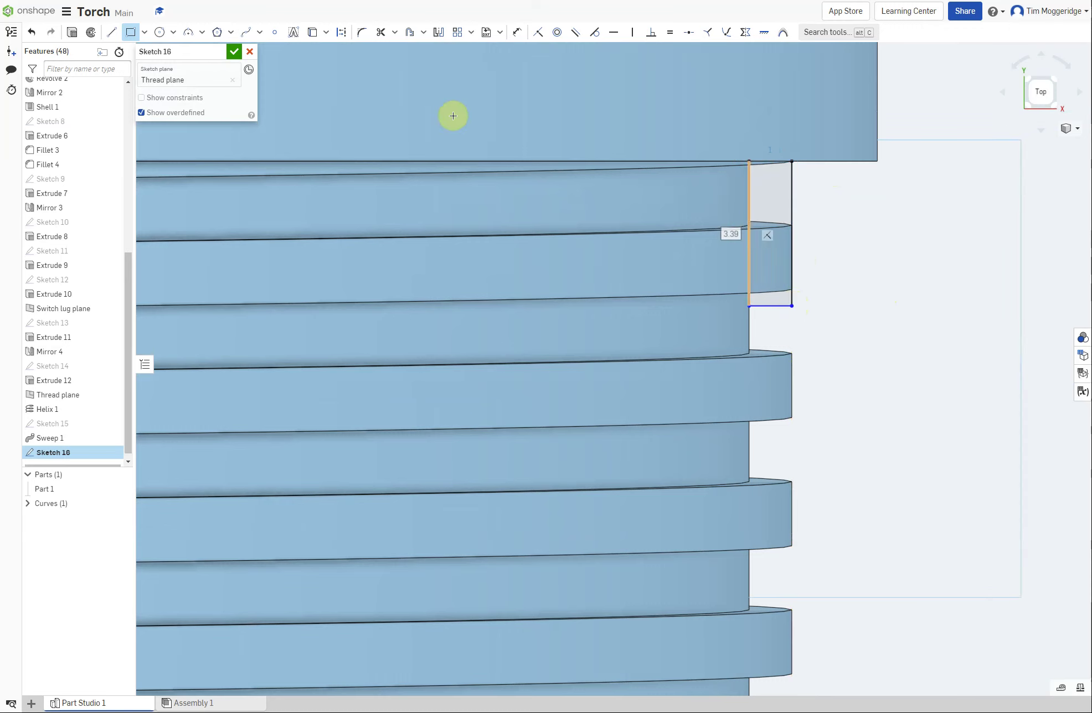
Step: Dimension the rectangle against the flange 1 mm outward and 3 mm along the rim
left_click(517, 34)
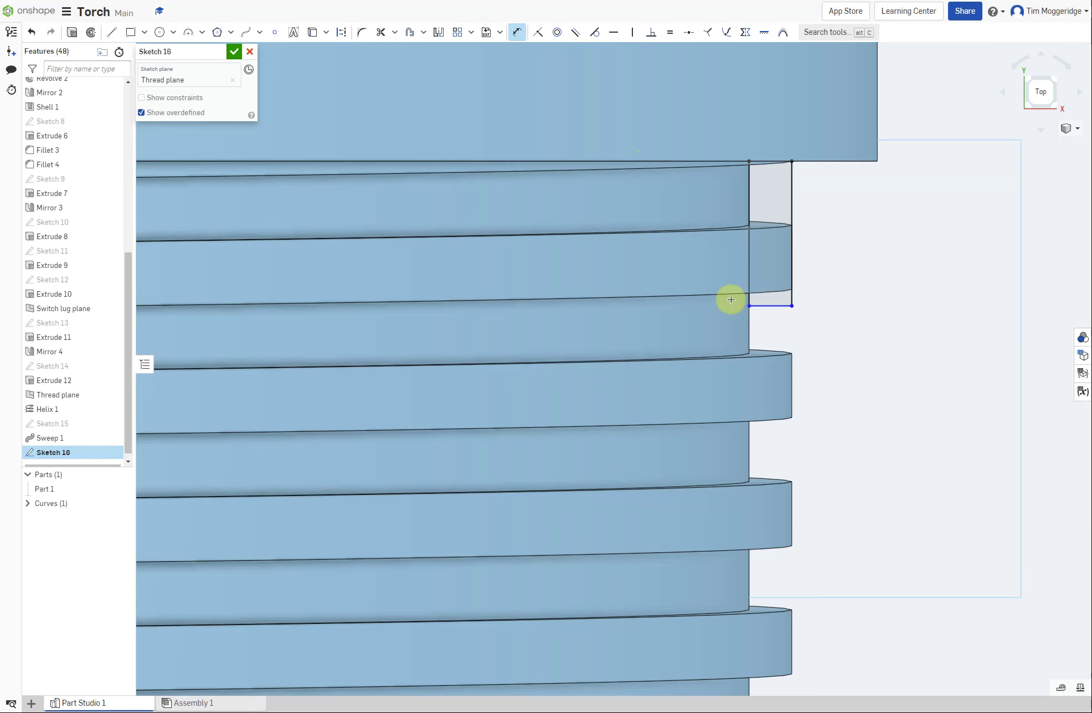
left_click(773, 309)
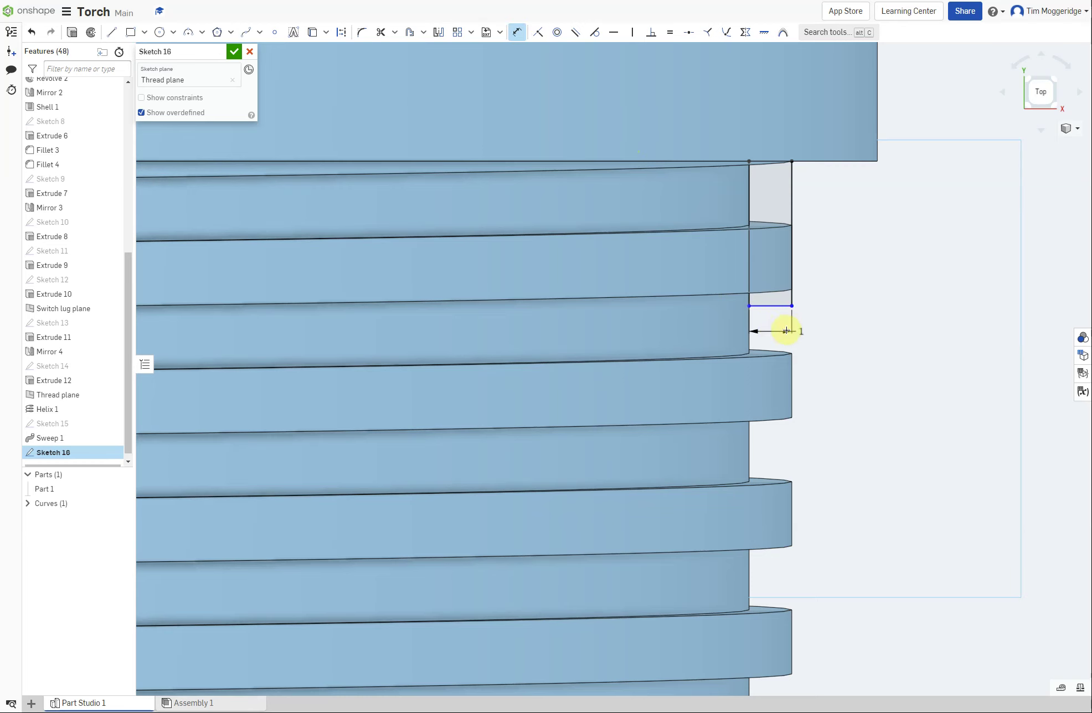
left_click(774, 330)
key("Return")
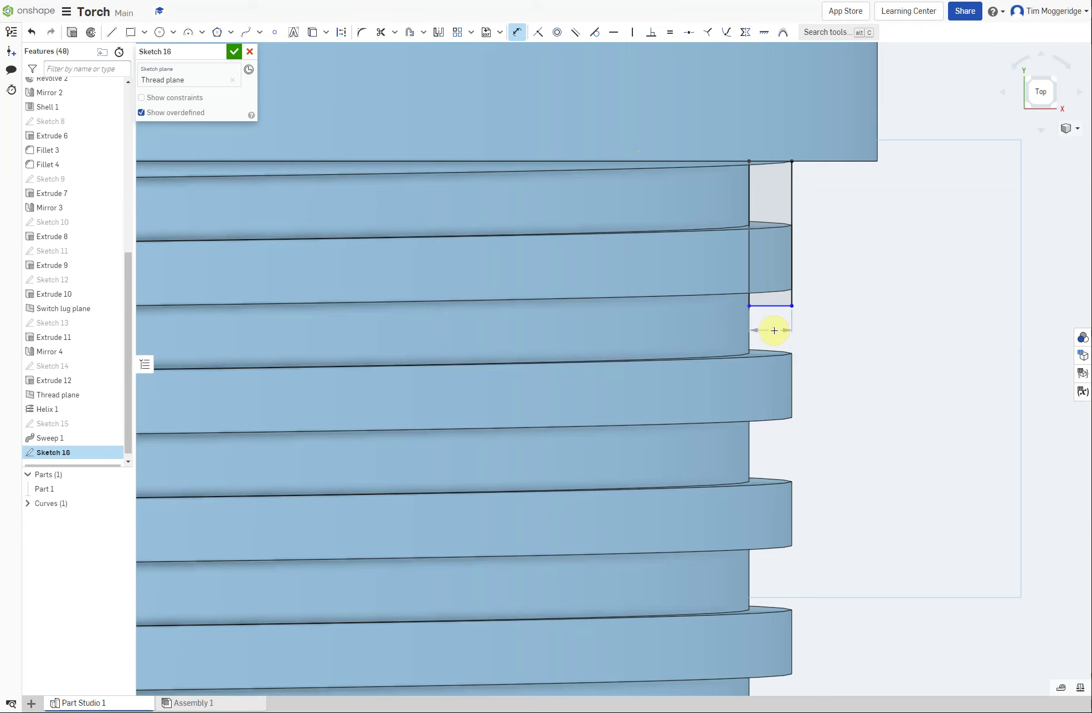
left_click(791, 202)
left_click(854, 228)
type("3")
key("Return")
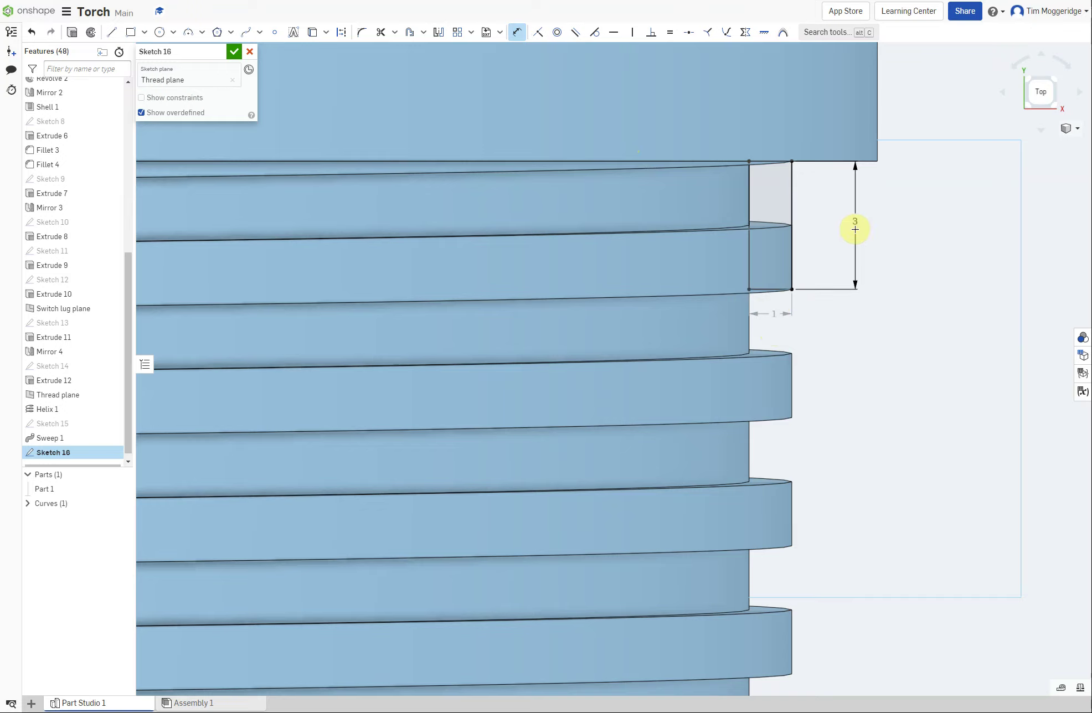
Step: Dimension the small rectangle at the rim's front edge 0.75 mm along the rim and 1 mm outward
scroll(834, 285, "down", 5)
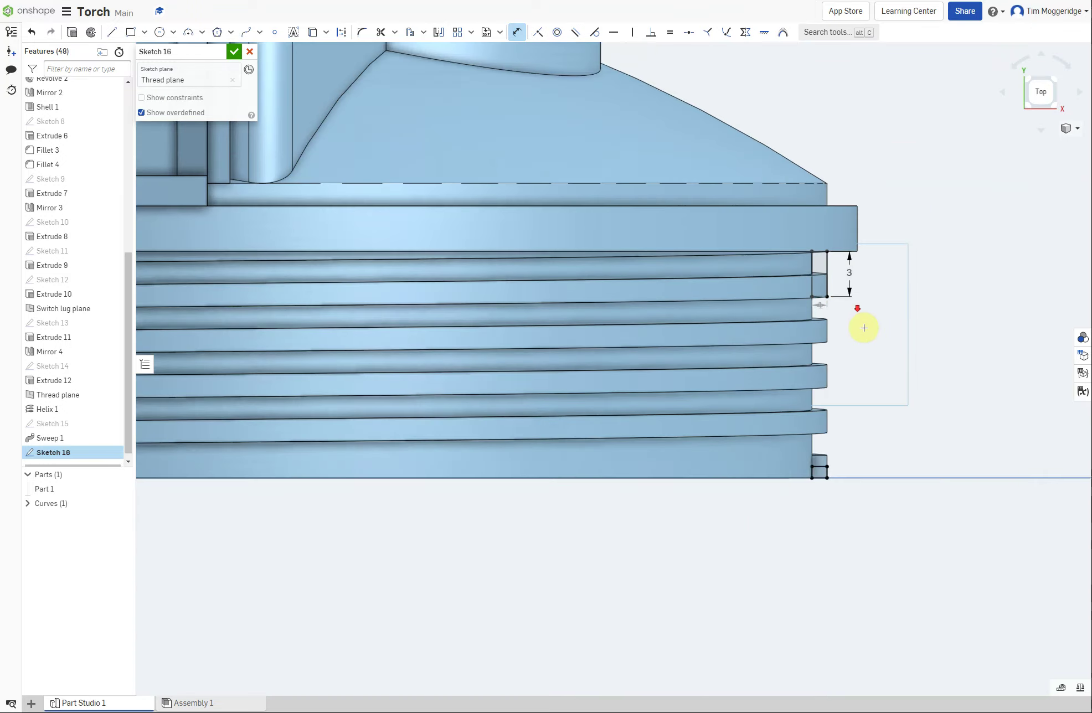
scroll(873, 521, "up", 2)
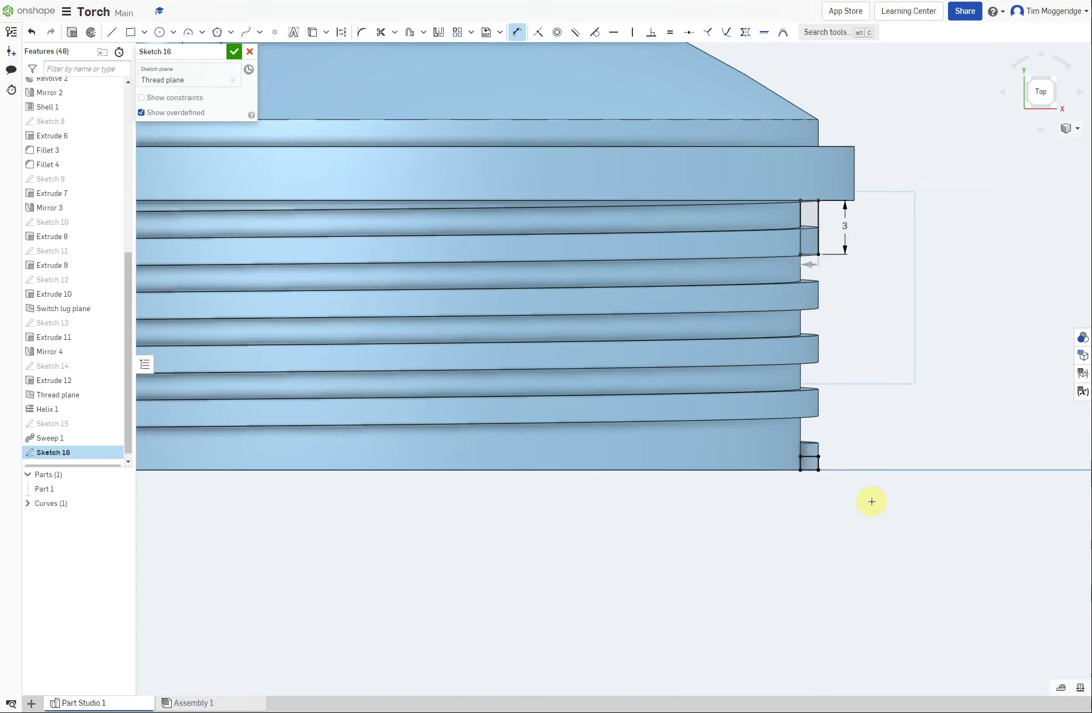
scroll(872, 502, "up", 2)
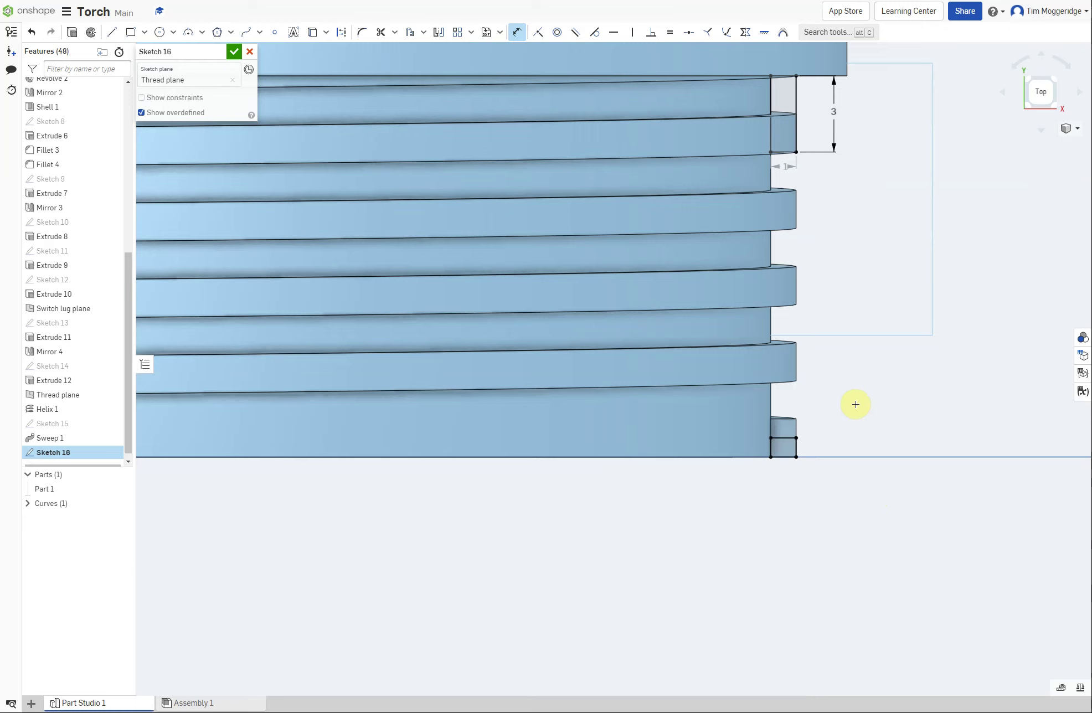
left_click(798, 448)
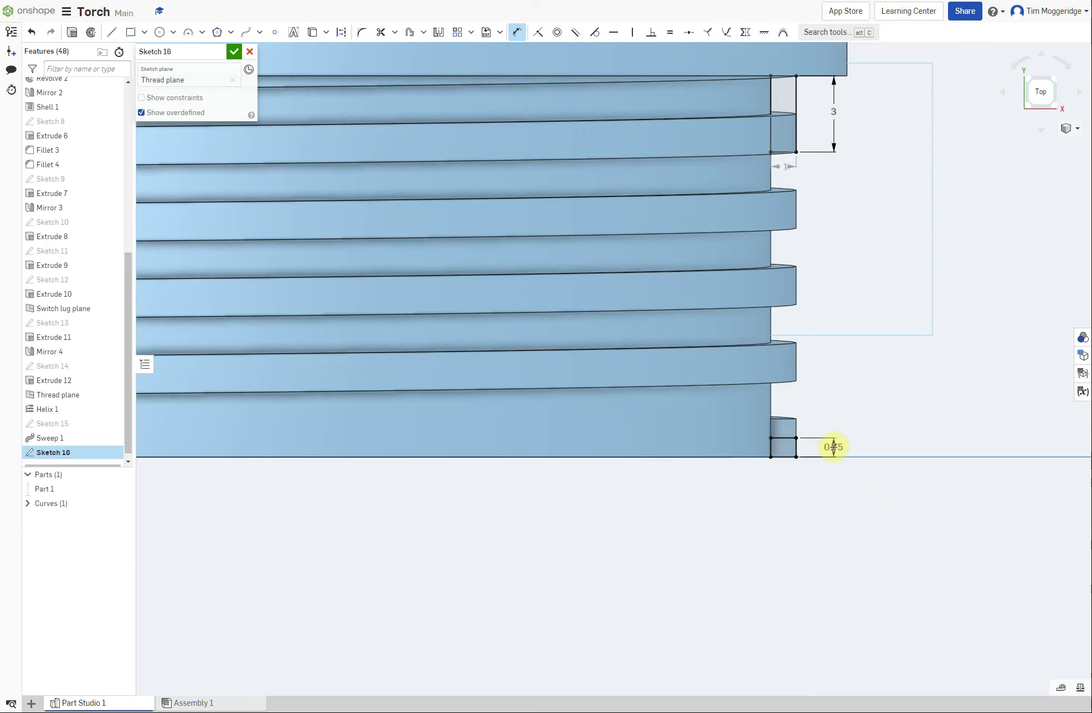
left_click(863, 531)
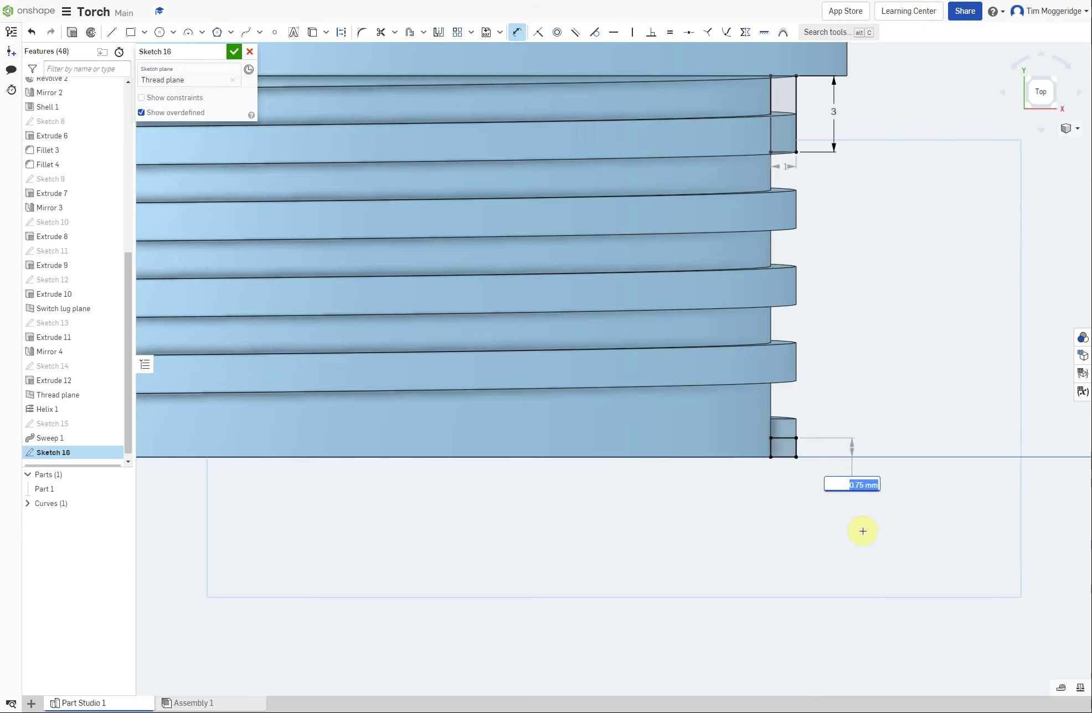
key("Return")
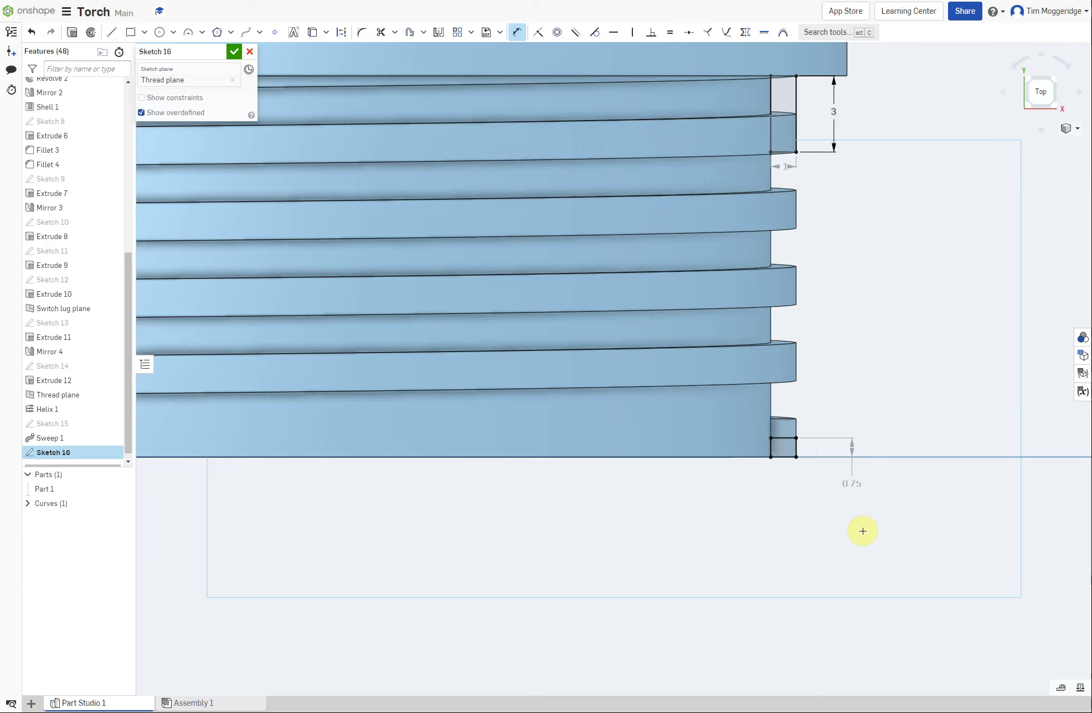
left_click(784, 457)
left_click(730, 505)
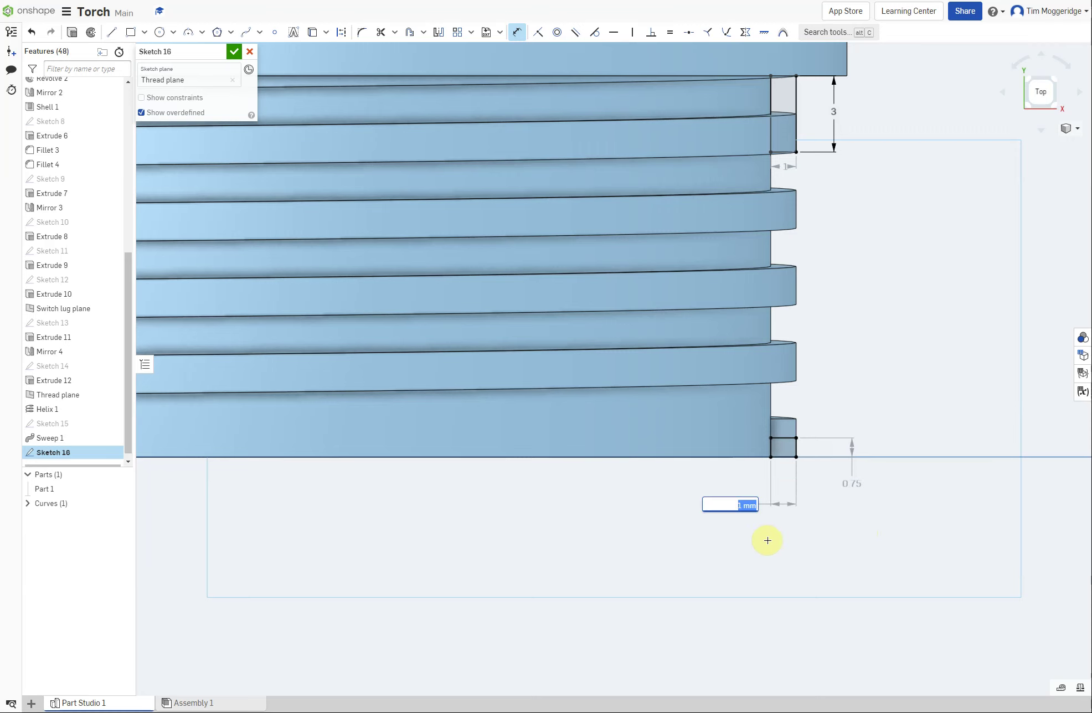
key("Return")
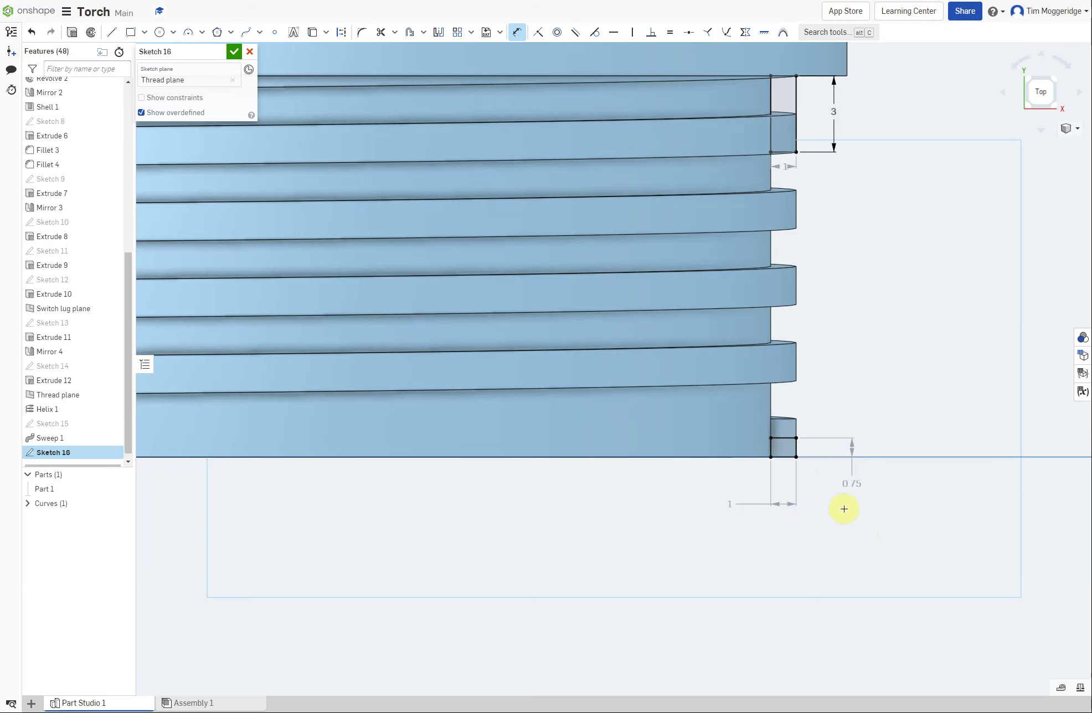
Step: Revolve both rectangles fully around the construction line as a Remove operation merged with all parts, cutting away the thread's ends
right_click(554, 541)
left_click(584, 497)
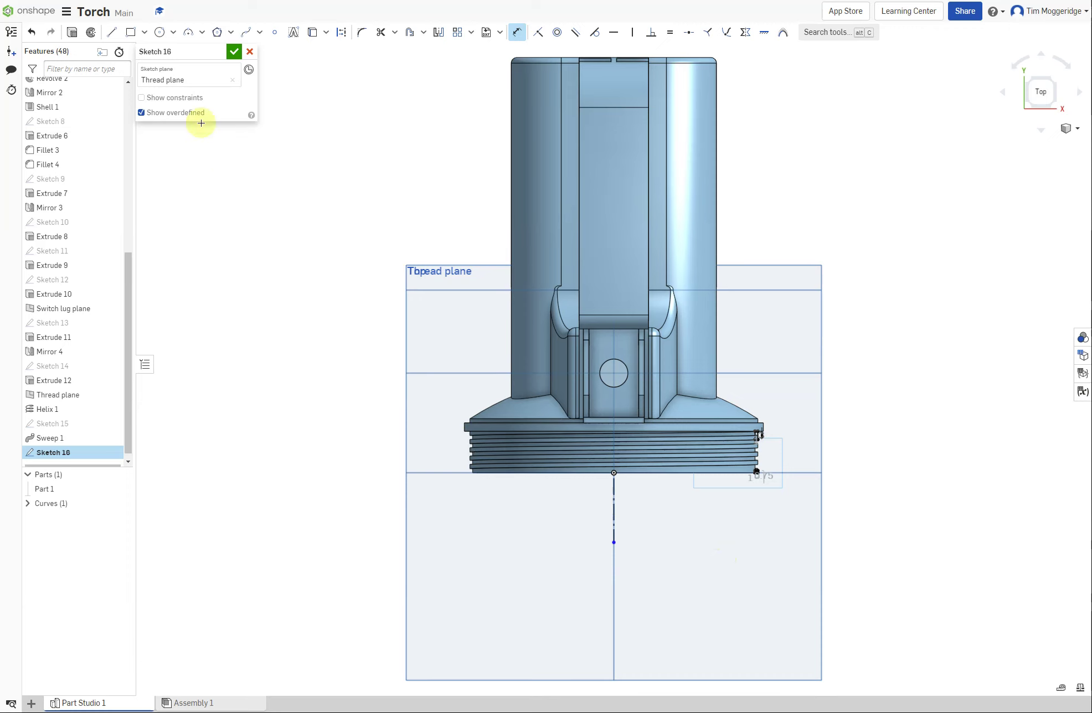
left_click(92, 35)
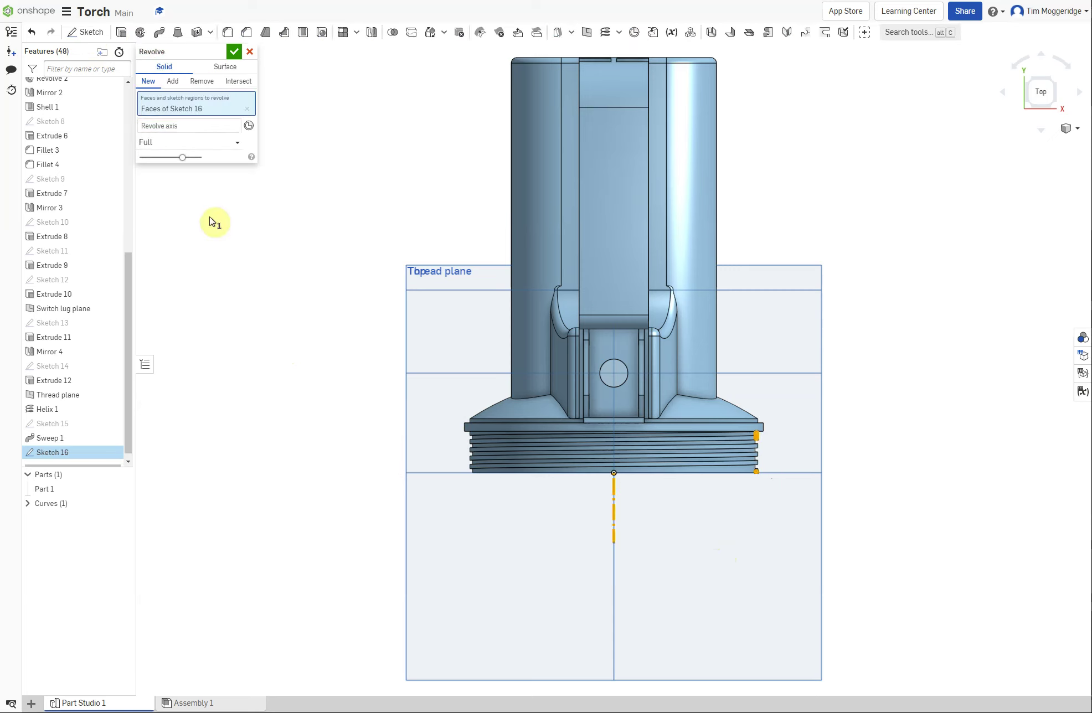
left_click(200, 84)
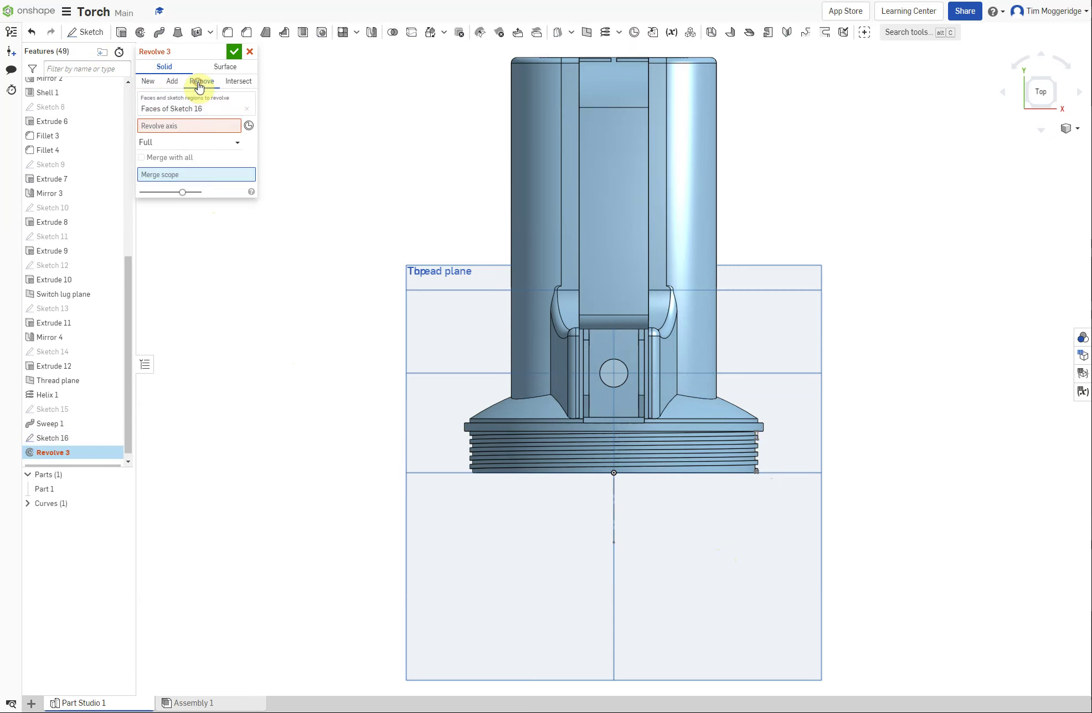
left_click(176, 127)
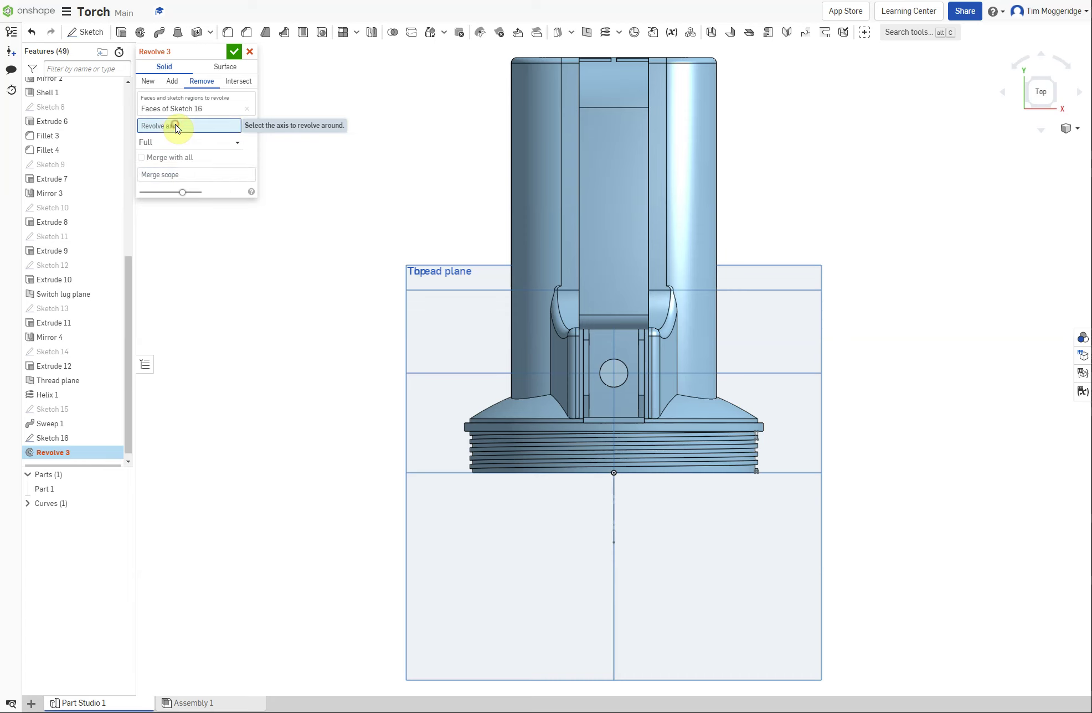
left_click(615, 507)
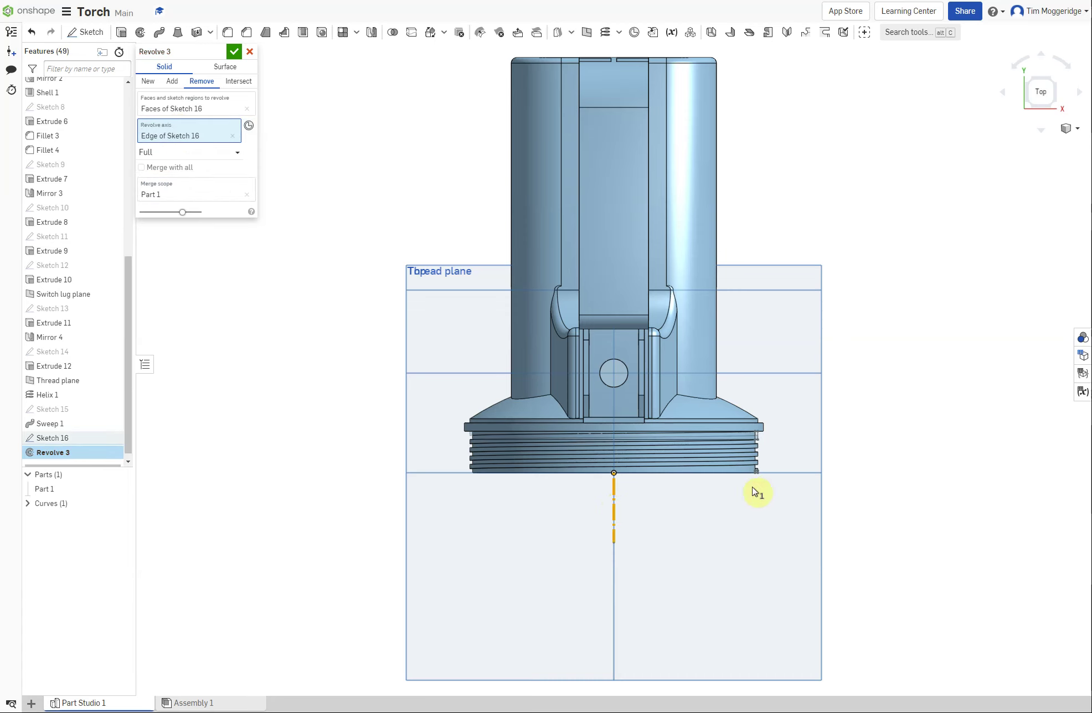
left_click(142, 168)
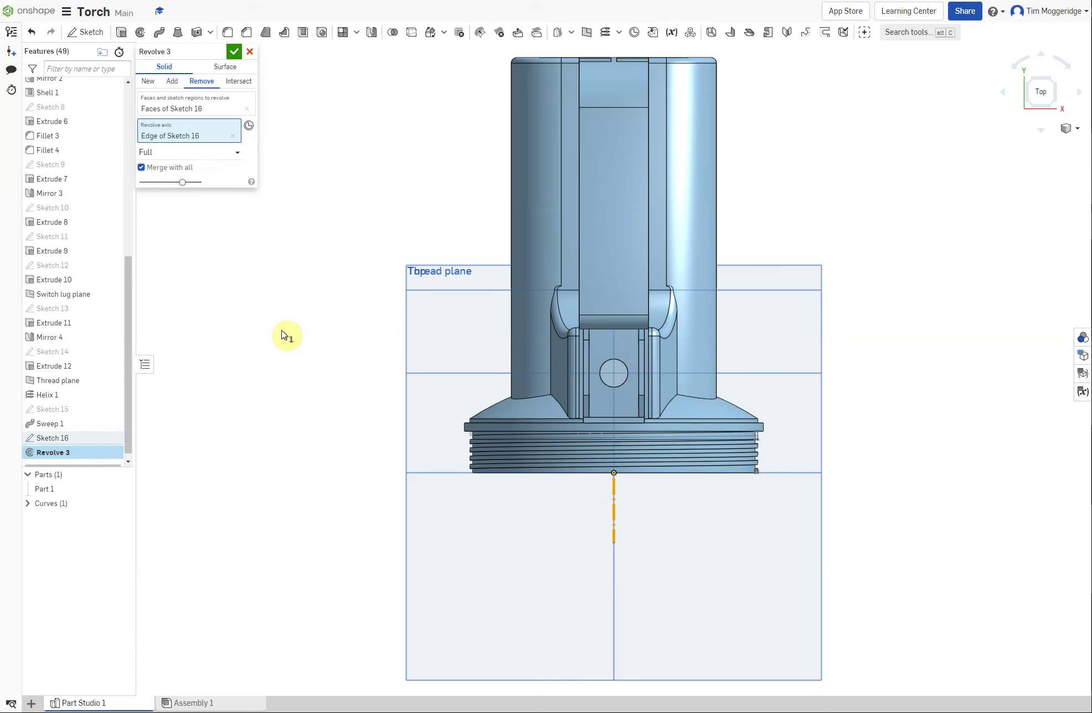
left_click(233, 52)
Step: Inspect the trimmed start and end of the thread up close from the torch's side, and return to the isometric view
key("shift+7")
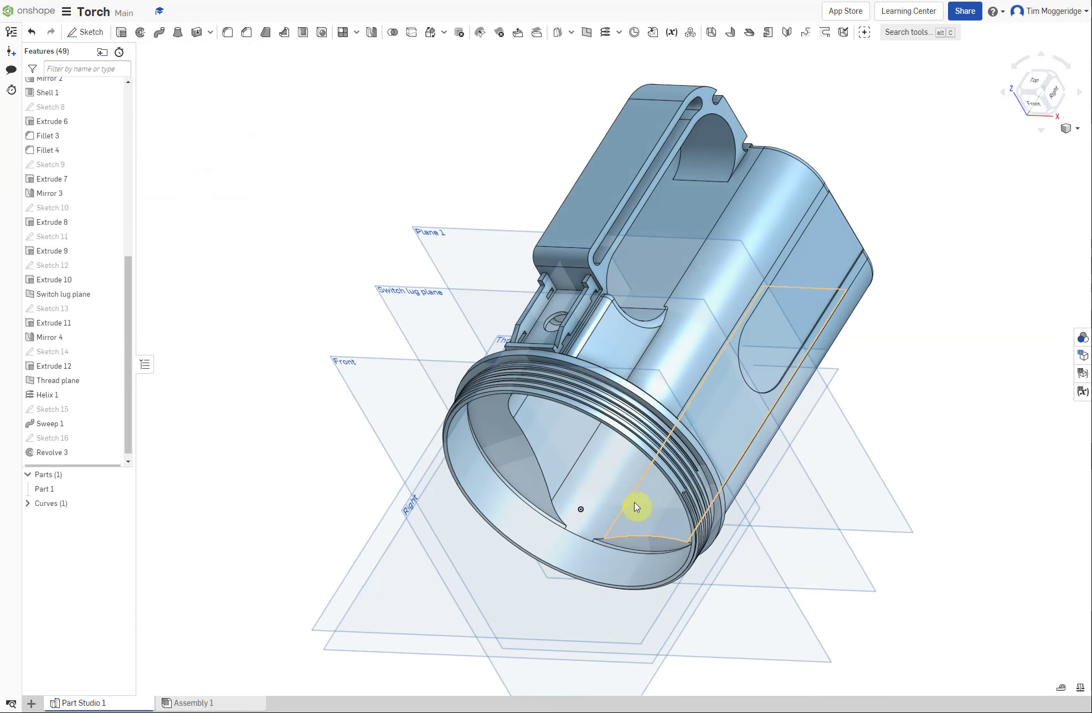
scroll(692, 515, "up", 5)
scroll(667, 482, "up", 5)
right_click_drag(720, 462, 703, 482)
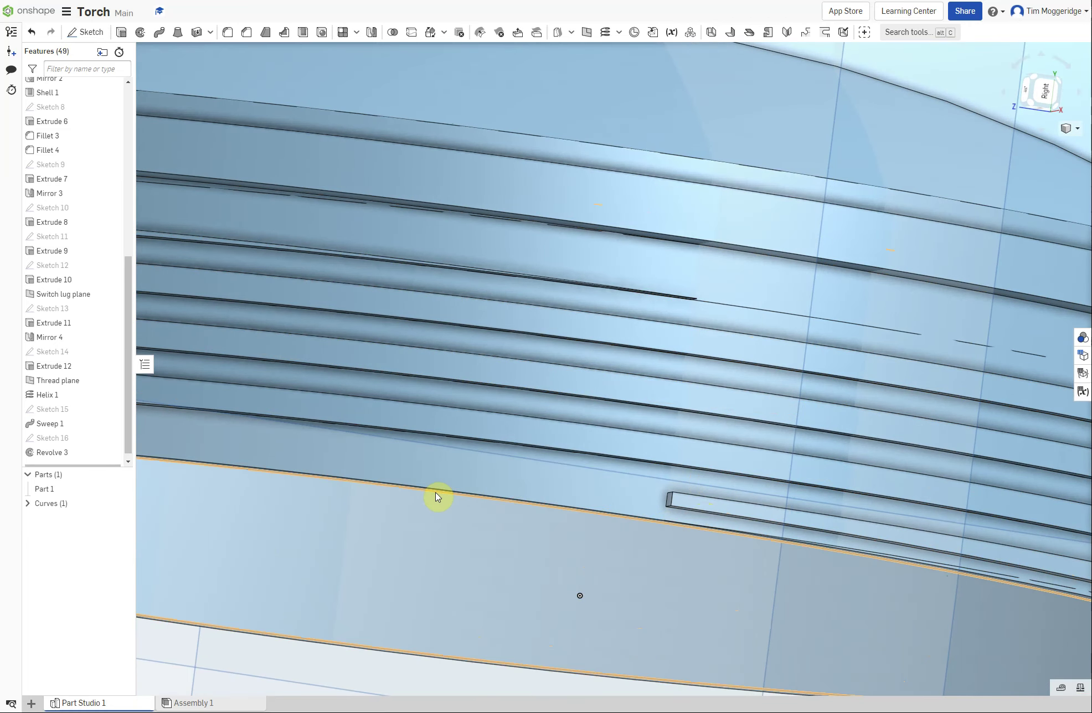
scroll(494, 473, "down", 5)
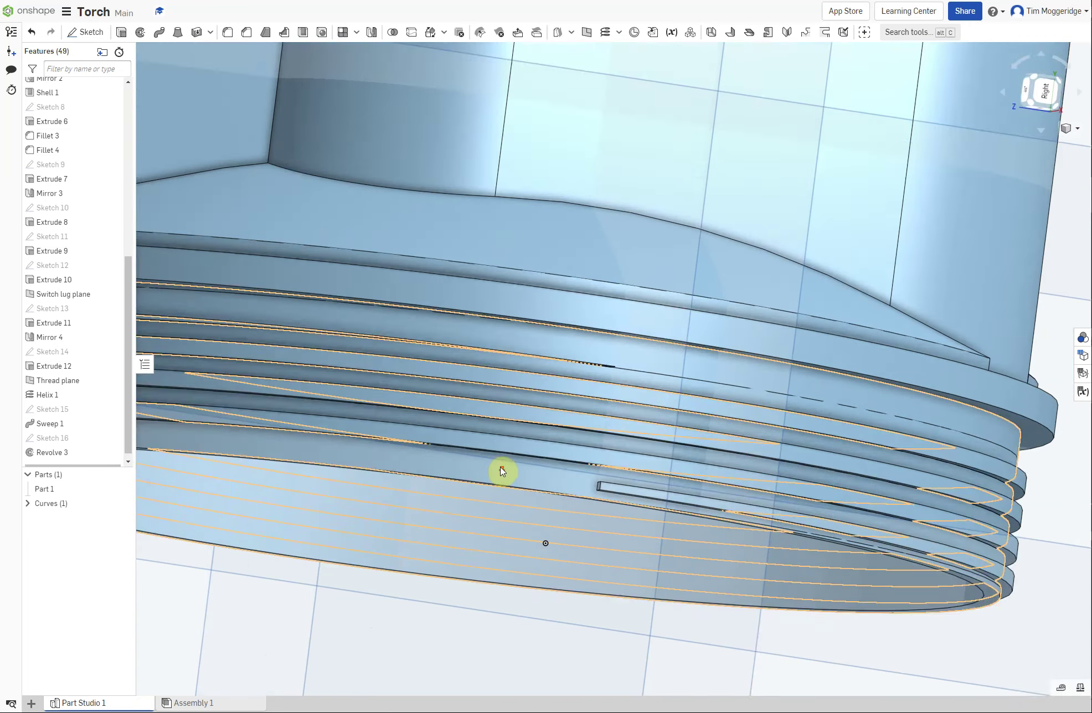
right_click_drag(530, 410, 554, 419)
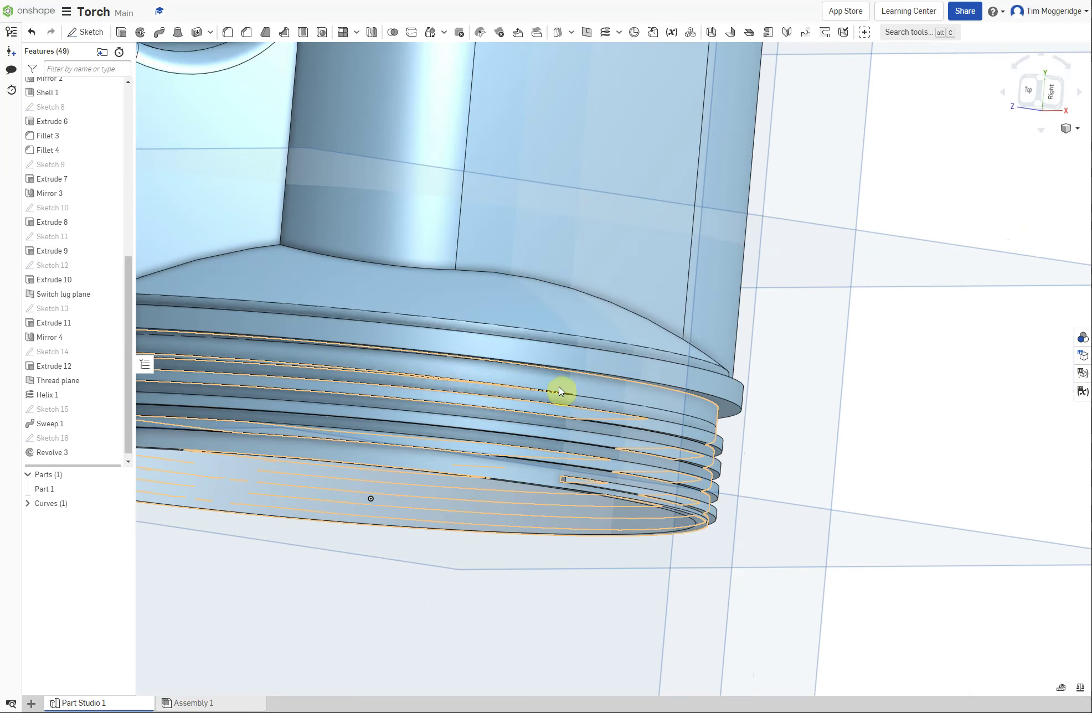
scroll(616, 391, "down", 8)
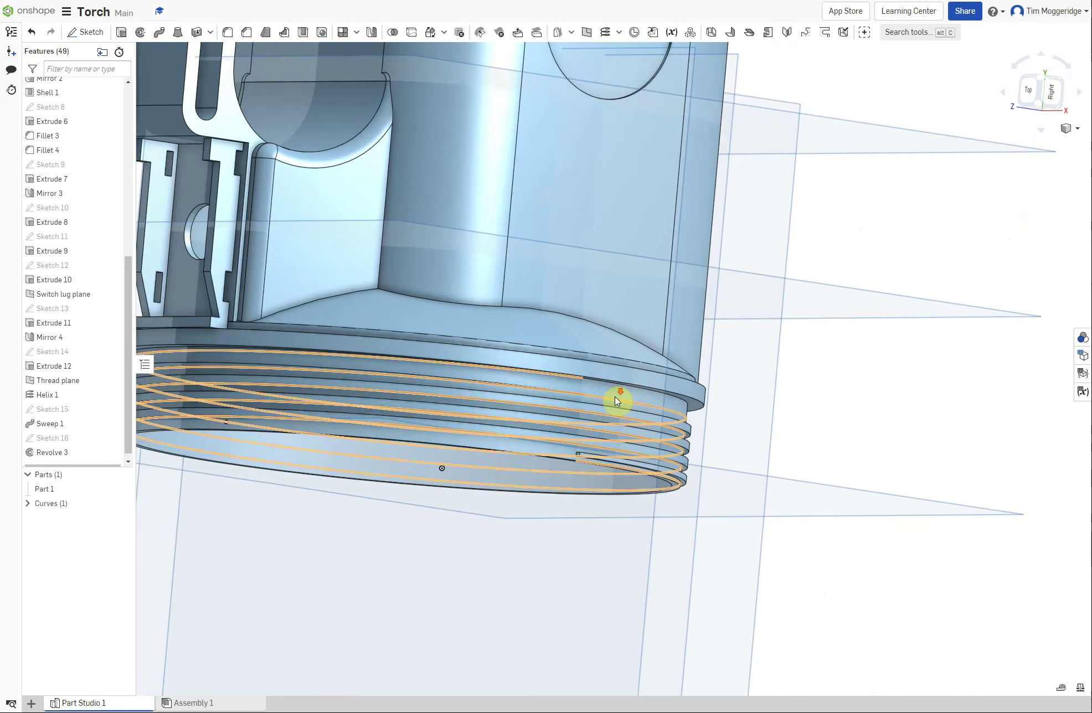
right_click(244, 273)
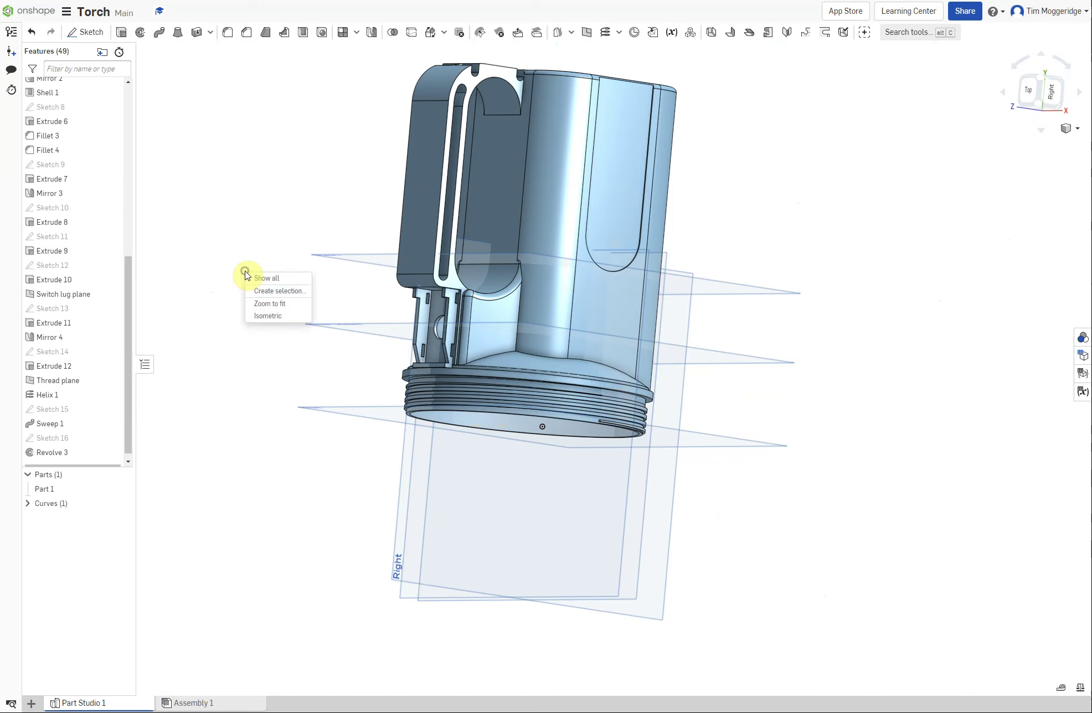
left_click(260, 317)
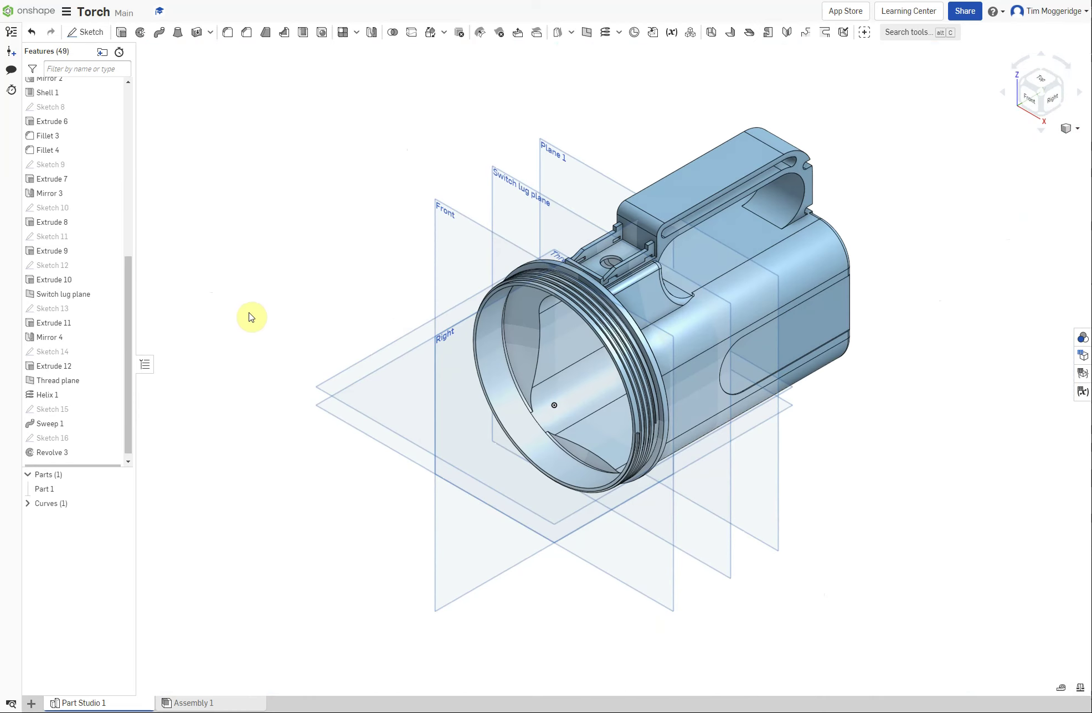